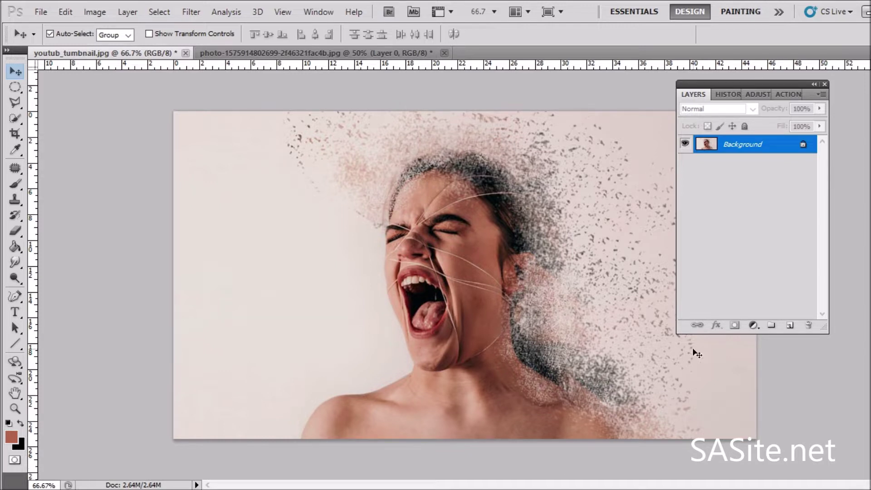
Close the youtub_tumbnail.jpg example without saving, keeping only the screaming-woman photo open.
{"action": "left_click", "coordinate": [235, 53]}
{"action": "left_click", "coordinate": [155, 53]}
{"action": "left_click", "coordinate": [186, 54]}
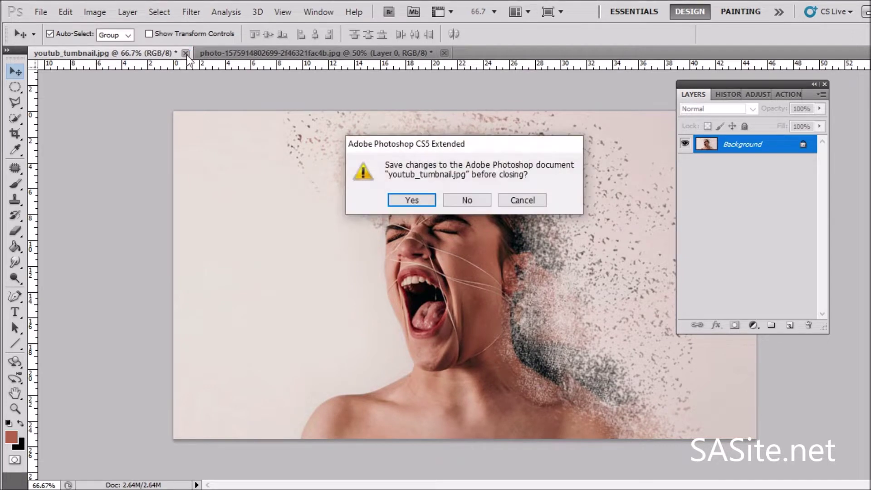
{"action": "left_click", "coordinate": [472, 201]}
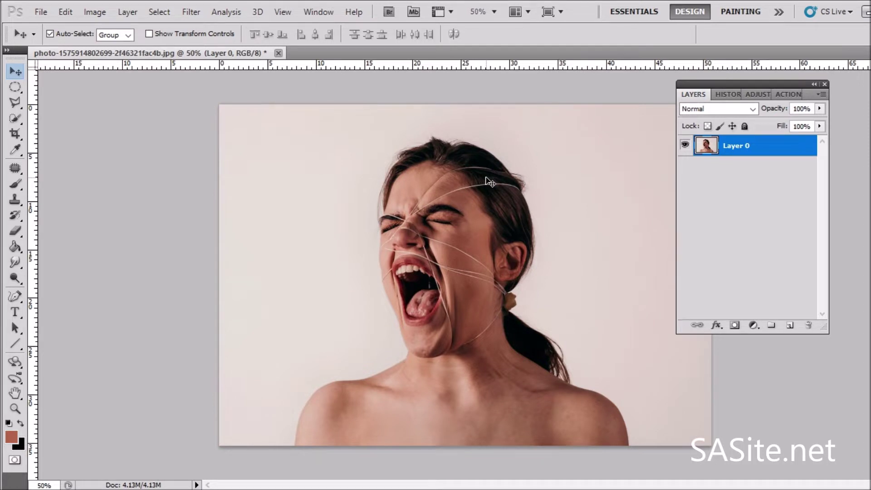
{"action": "left_click", "coordinate": [15, 118]}
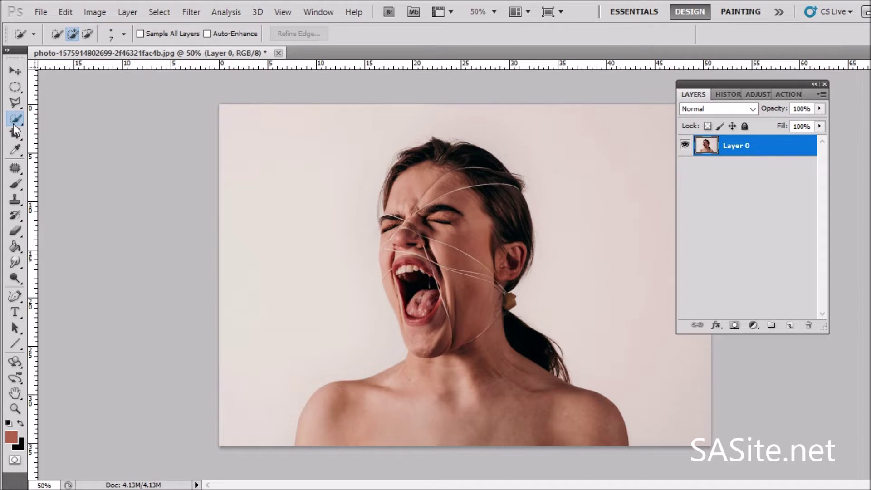
Quick-select the woman by brushing from her neck and shoulders up over her face and hair.
{"action": "right_click", "coordinate": [14, 117]}
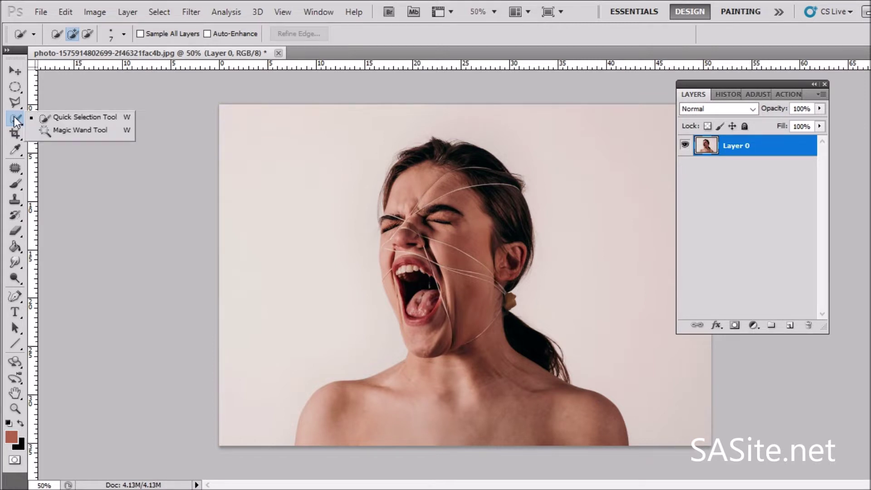
{"action": "left_click", "coordinate": [53, 119]}
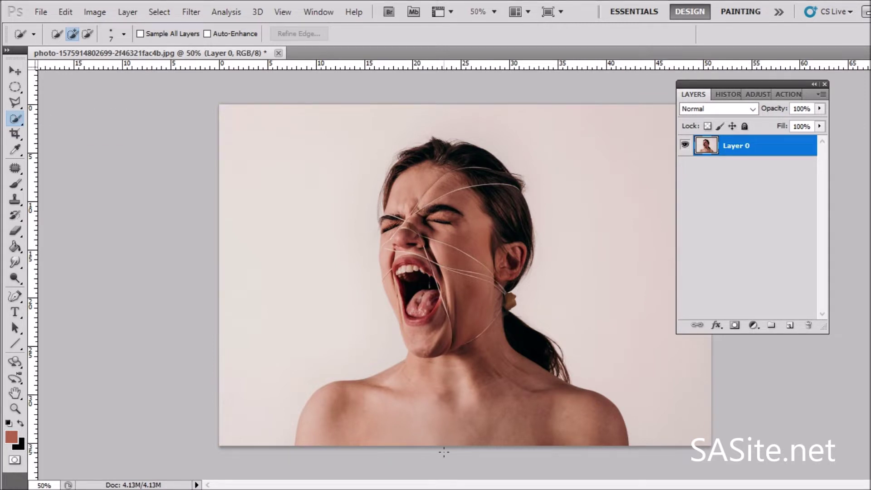
{"action": "mouse_move", "coordinate": [444, 441]}
{"action": "left_mouse_down"}
{"action": "mouse_move", "coordinate": [458, 309]}
{"action": "mouse_move", "coordinate": [389, 257]}
{"action": "left_mouse_up"}
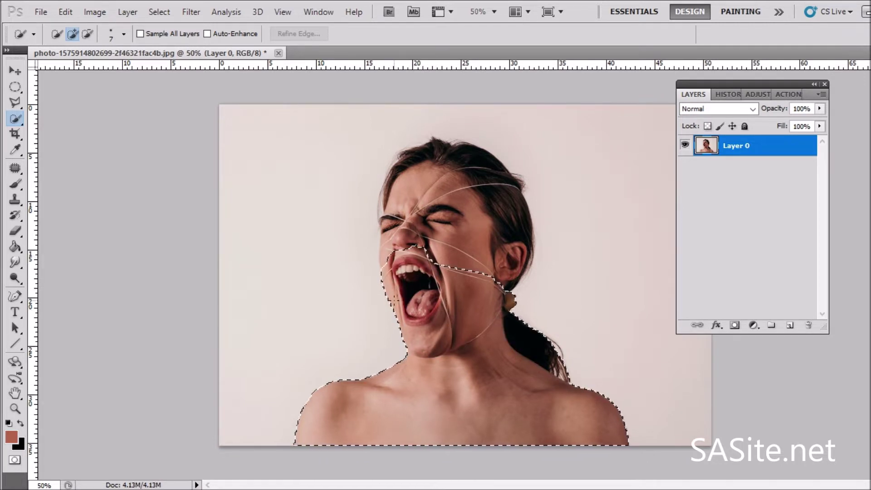
{"action": "left_click_drag", "start_coordinate": [389, 257], "coordinate": [417, 184]}
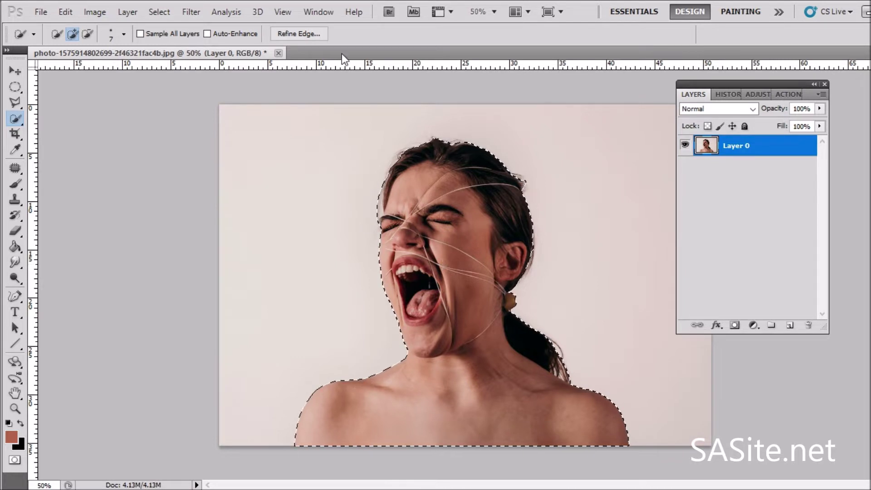
Apply Refine Edge to the woman's selection: Smooth 6, Feather 1.2 px, Contrast 5%, Shift Edge +5%.
{"action": "left_click", "coordinate": [314, 36]}
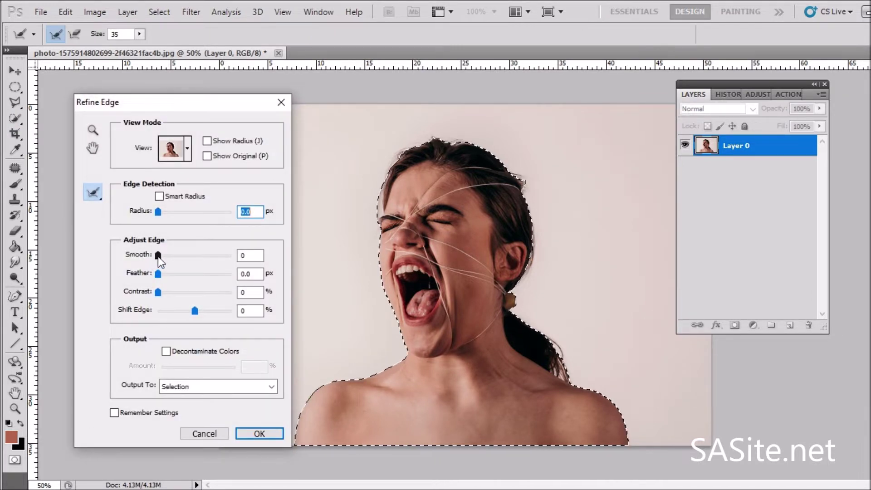
{"action": "left_click_drag", "start_coordinate": [158, 257], "coordinate": [162, 295]}
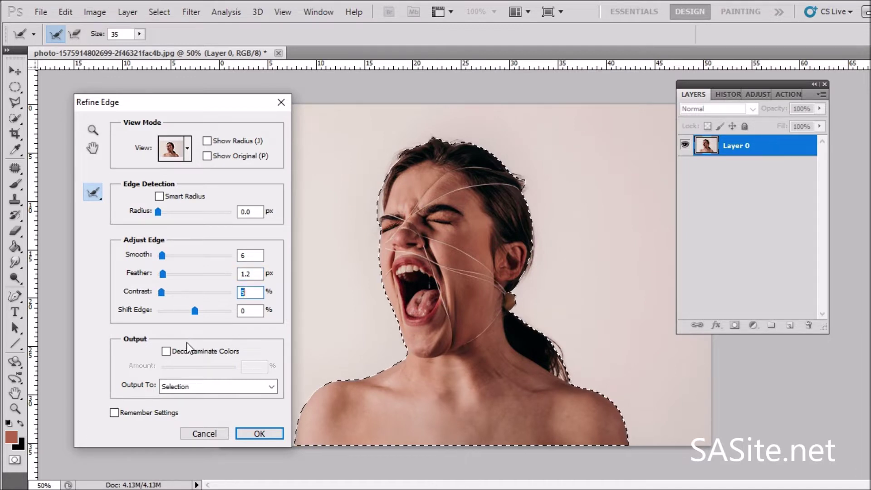
{"action": "left_click_drag", "start_coordinate": [195, 313], "coordinate": [197, 314]}
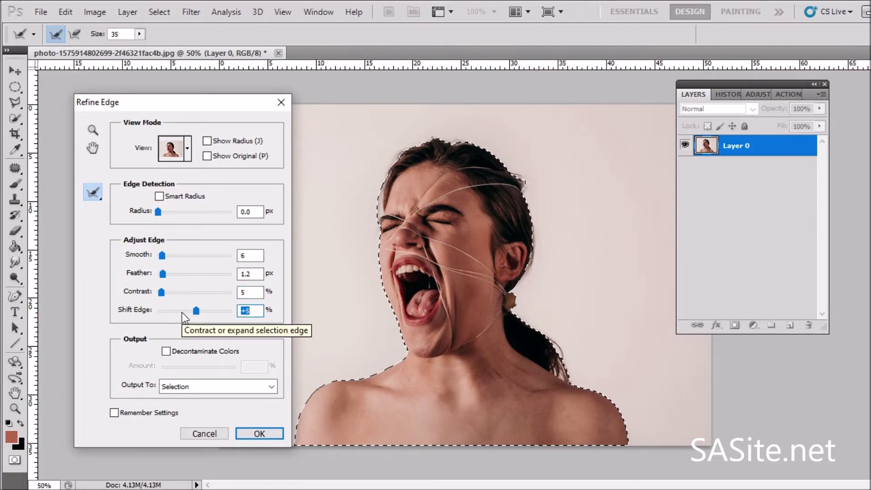
{"action": "left_click", "coordinate": [252, 435]}
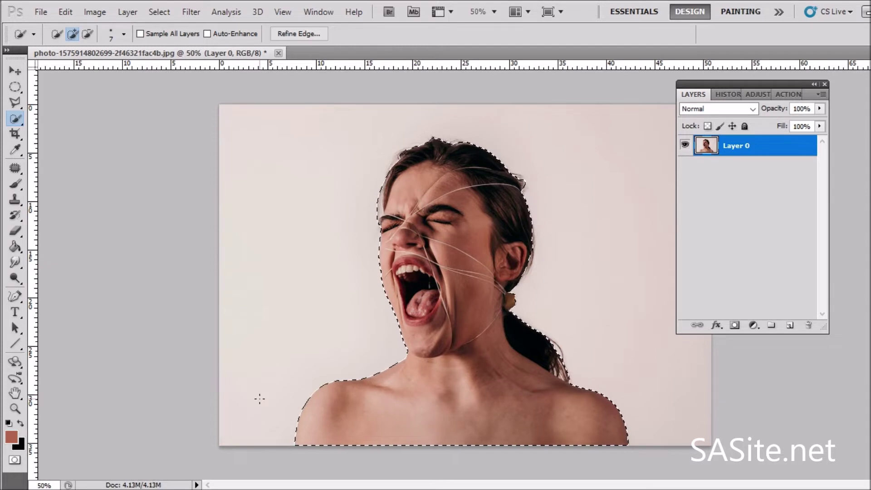
Copy the woman onto Layer 1 and Layer 1 copy, then hide both layers.
{"action": "key", "text": "ctrl+j"}
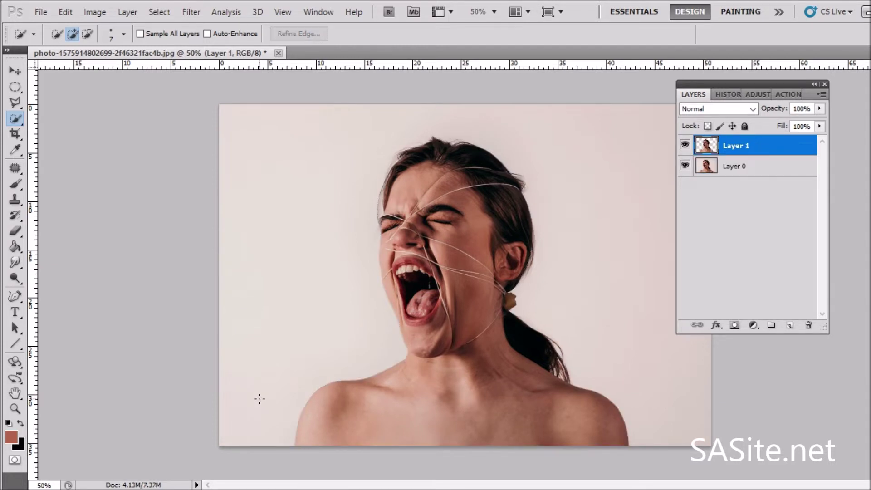
{"action": "key", "text": "ctrl+j"}
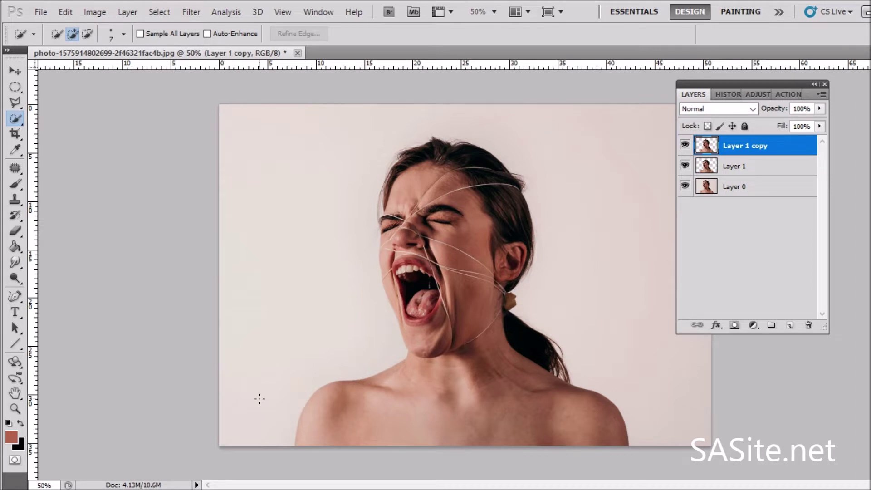
{"action": "left_click", "coordinate": [685, 145]}
{"action": "left_click", "coordinate": [686, 165]}
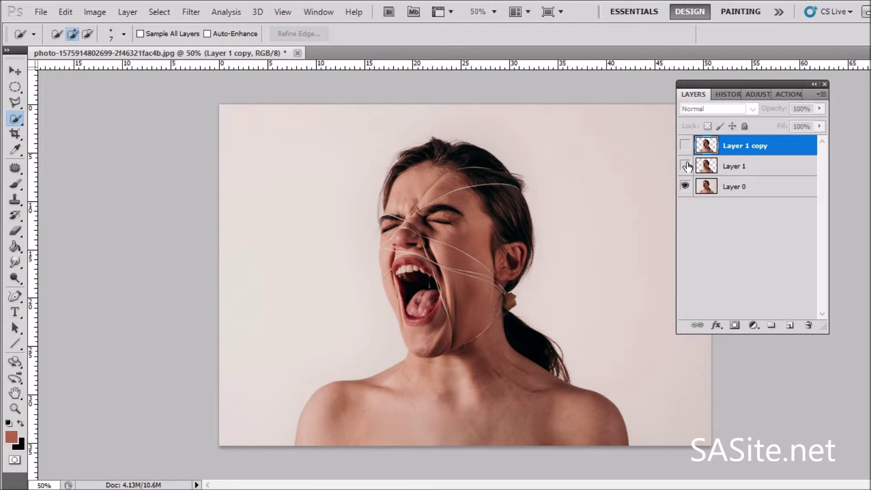
Reload the woman's outline from Layer 1 as the active selection.
{"action": "left_click", "coordinate": [699, 168]}
{"action": "key", "text": "m"}
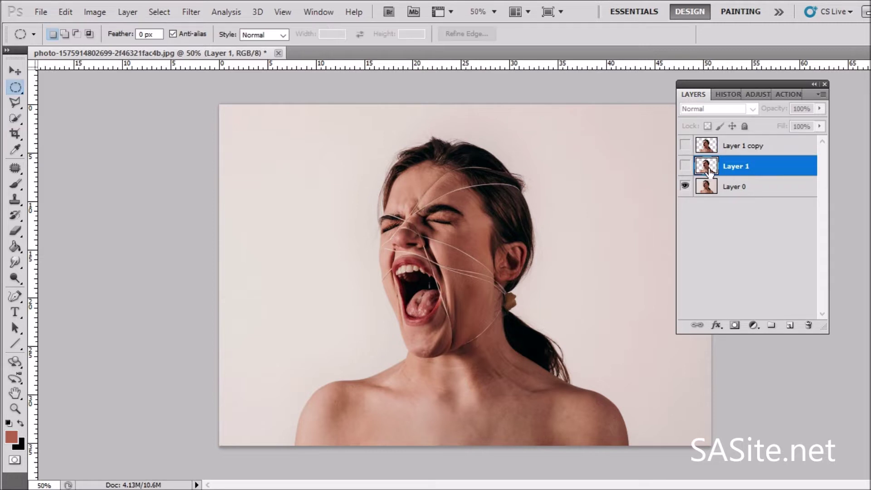
{"action": "left_click", "coordinate": [711, 172], "text": "ctrl"}
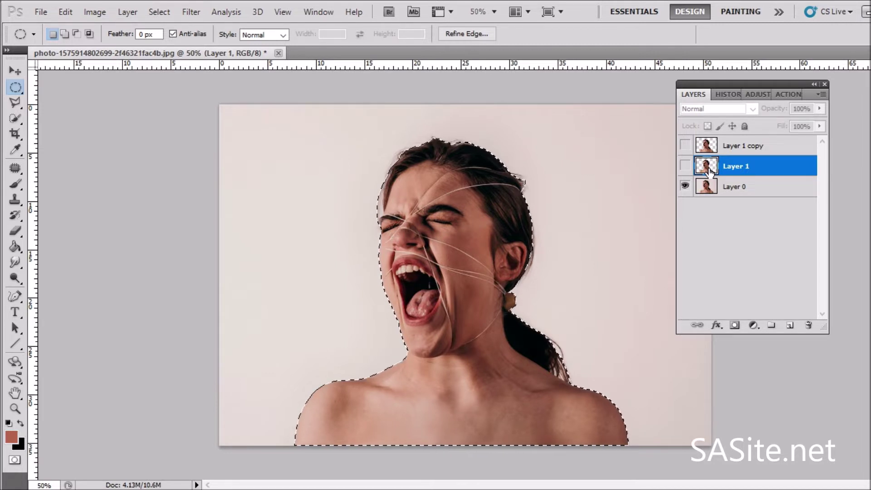
Expand the woman's selection by 8 pixels and make Layer 0 the active layer.
{"action": "left_click", "coordinate": [164, 8]}
{"action": "mouse_move", "coordinate": [171, 162]}
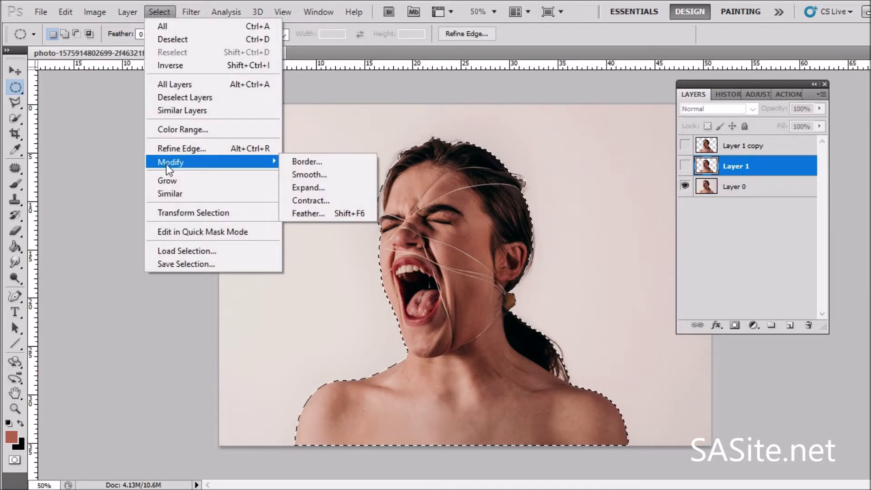
{"action": "left_click", "coordinate": [308, 188]}
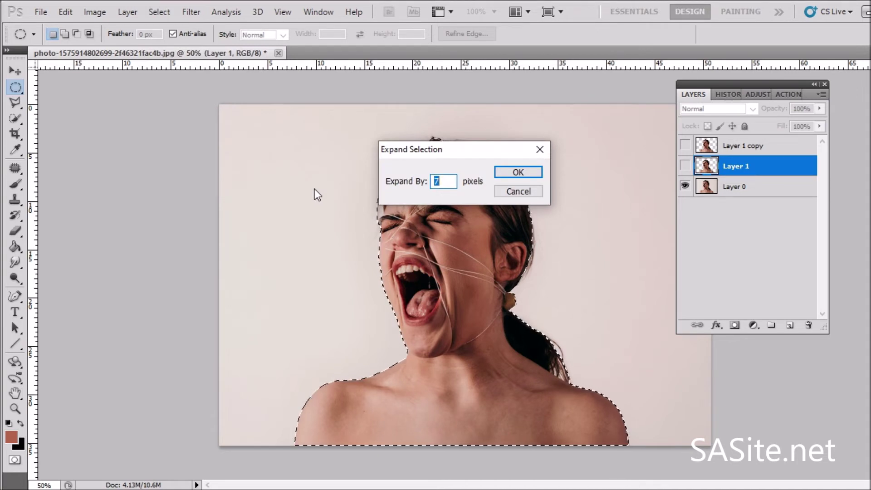
{"action": "type", "text": "8"}
{"action": "left_click", "coordinate": [526, 176]}
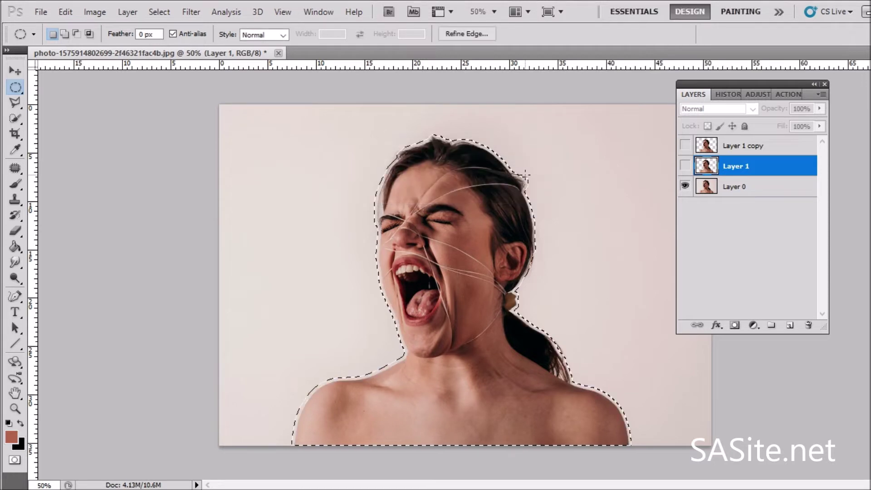
{"action": "left_click", "coordinate": [742, 190]}
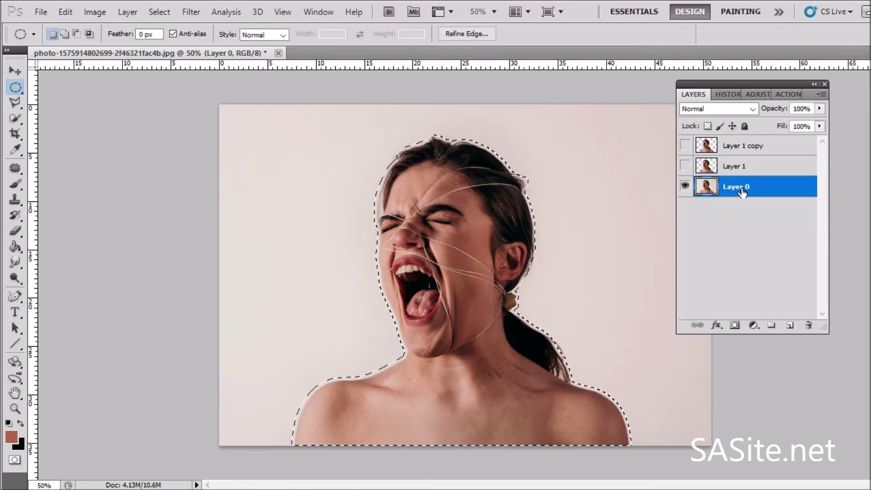
Content-Aware fill the expanded selection on Layer 0 so the woman blends into the backdrop.
{"action": "right_click", "coordinate": [416, 262]}
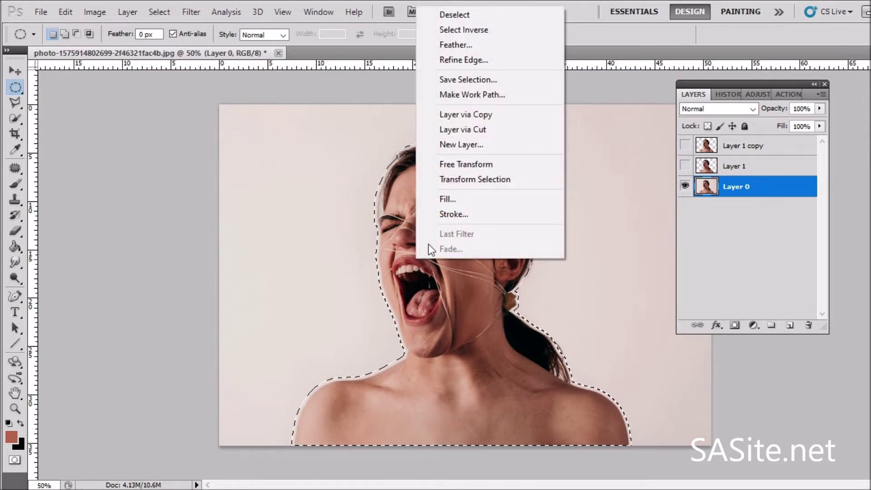
{"action": "left_click", "coordinate": [447, 199]}
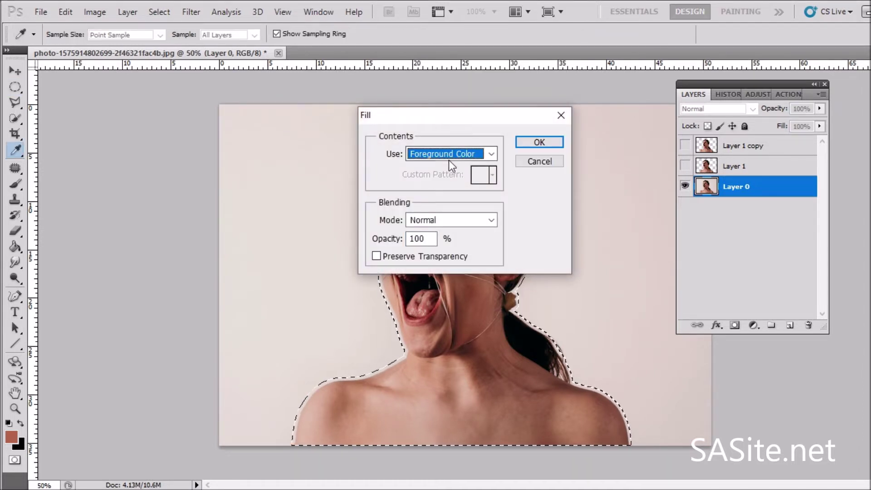
{"action": "left_click", "coordinate": [449, 159]}
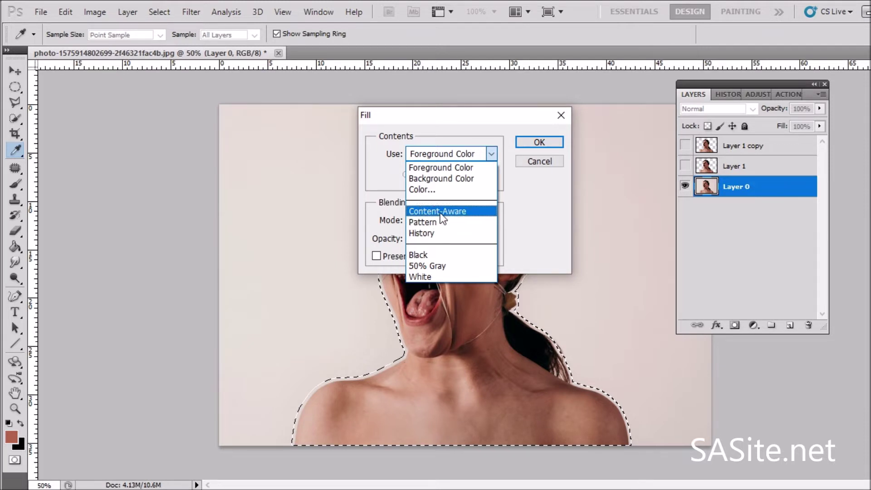
{"action": "left_click", "coordinate": [436, 211]}
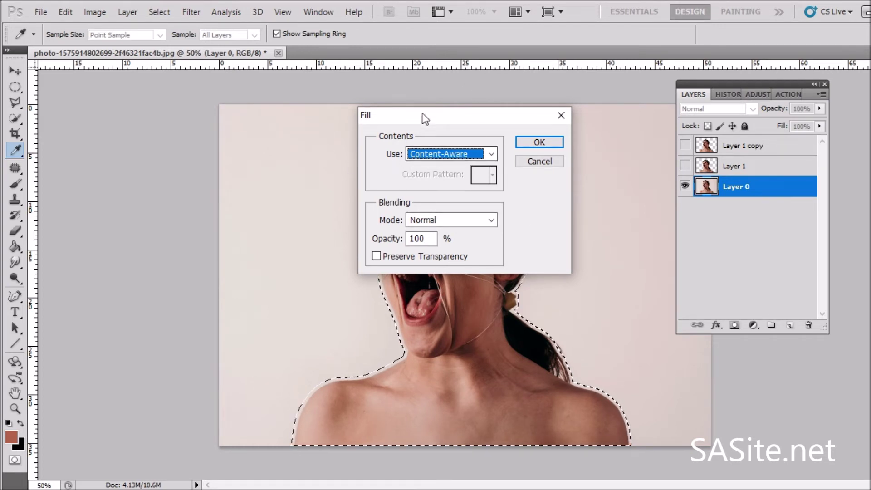
{"action": "left_click", "coordinate": [545, 137]}
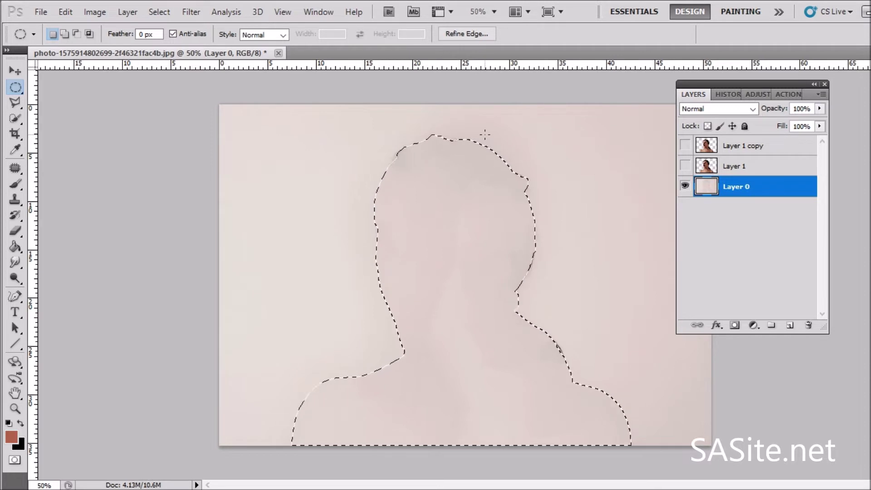
Deselect, show Layer 1 again and rename it liquify.
{"action": "left_click", "coordinate": [17, 76]}
{"action": "key", "text": "ctrl+d"}
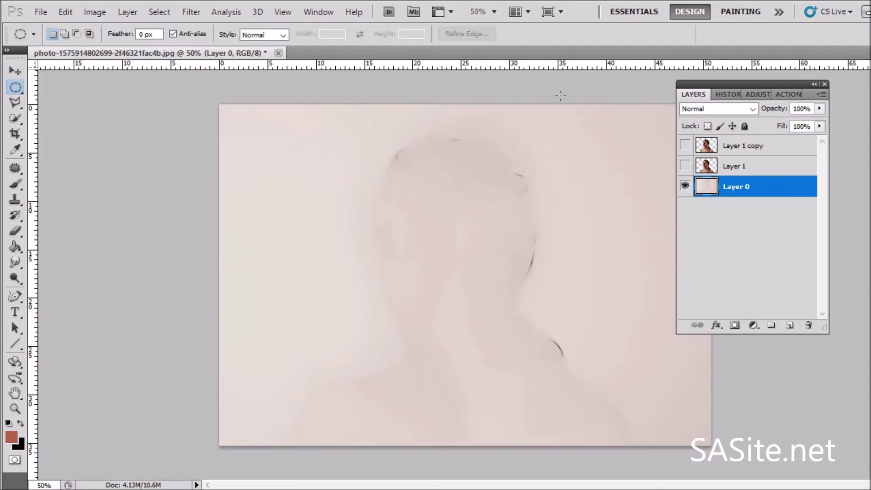
{"action": "left_click", "coordinate": [686, 165]}
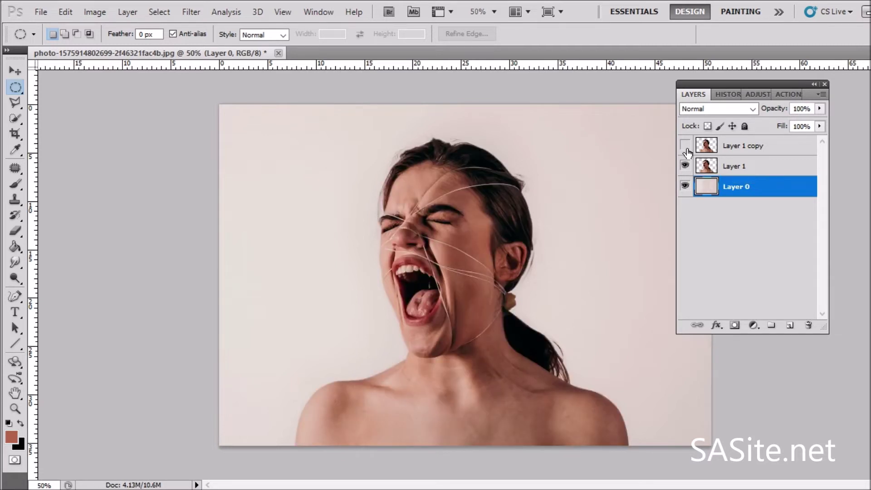
{"action": "double_click", "coordinate": [747, 166]}
{"action": "type", "text": "Ll"}
{"action": "type", "text": "quify"}
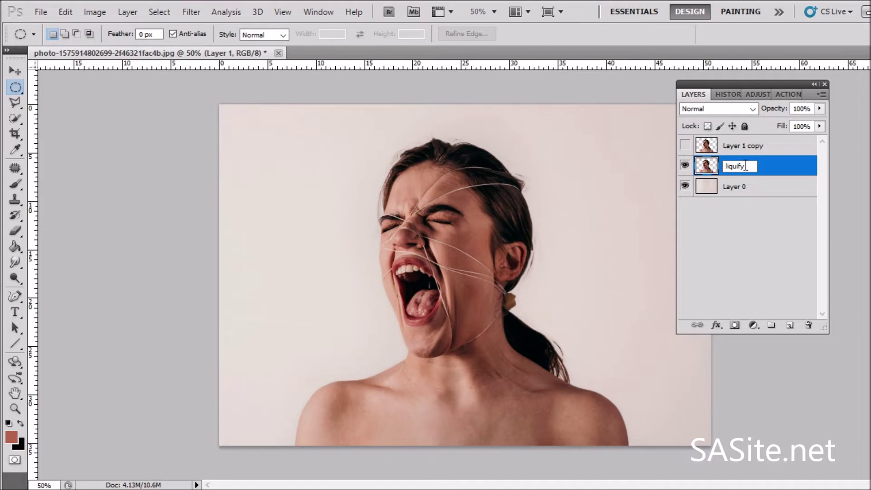
{"action": "left_click", "coordinate": [755, 146]}
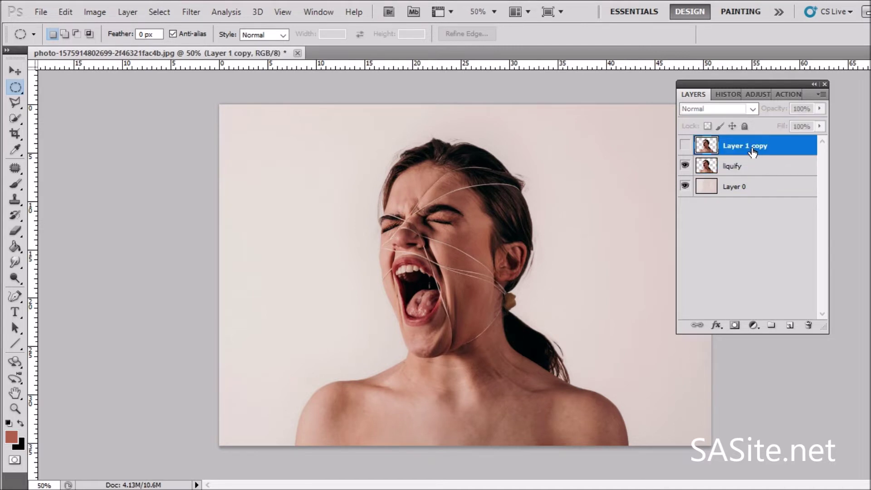
Rename the copied portrait layer top, hide it, and select the liquify layer.
{"action": "double_click", "coordinate": [747, 146]}
{"action": "type", "text": "top"}
{"action": "left_click", "coordinate": [685, 145]}
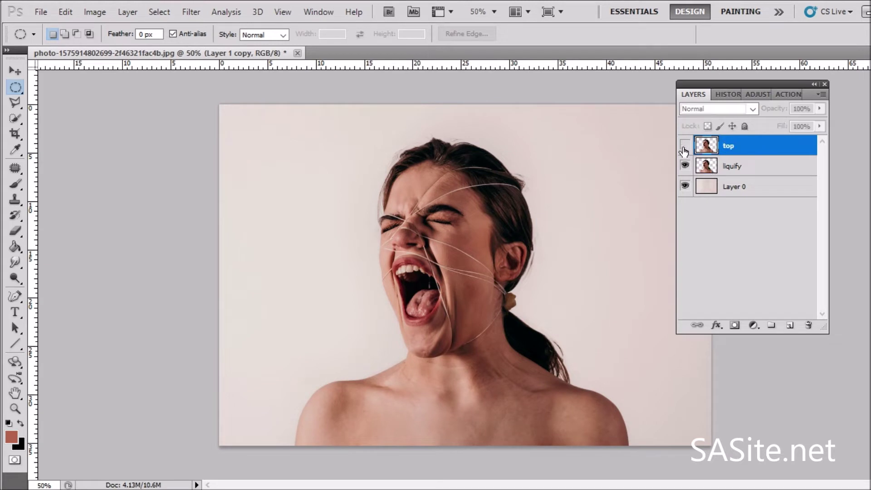
{"action": "left_click", "coordinate": [751, 167]}
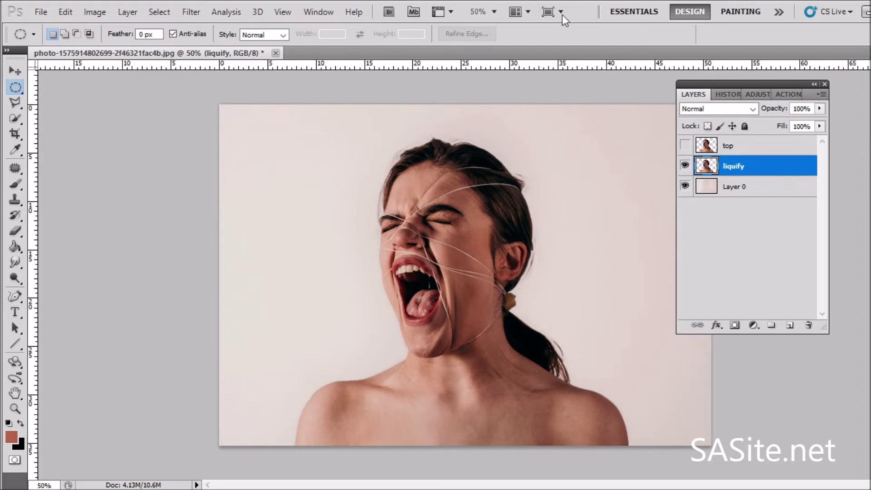
{"action": "left_click", "coordinate": [190, 15]}
In Liquify with a 241 brush, warp the top hair, ear and neck into rightward spikes.
{"action": "left_click", "coordinate": [217, 91]}
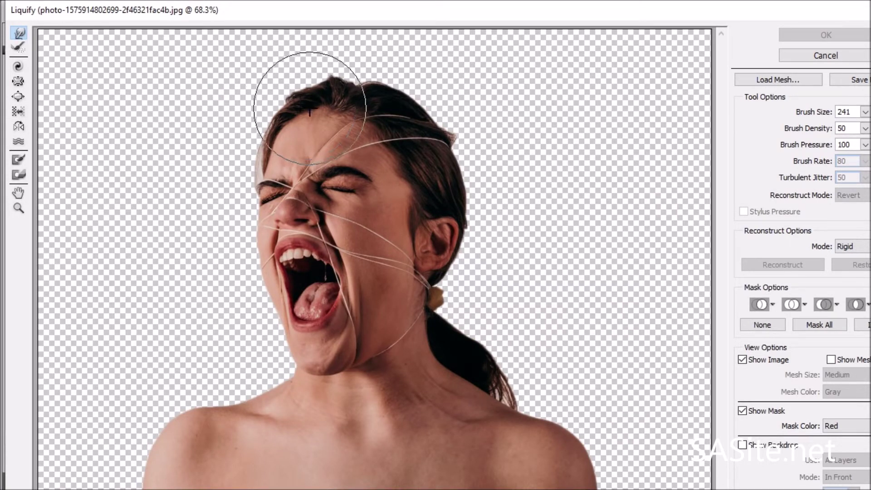
{"action": "left_click_drag", "start_coordinate": [310, 110], "coordinate": [458, 30]}
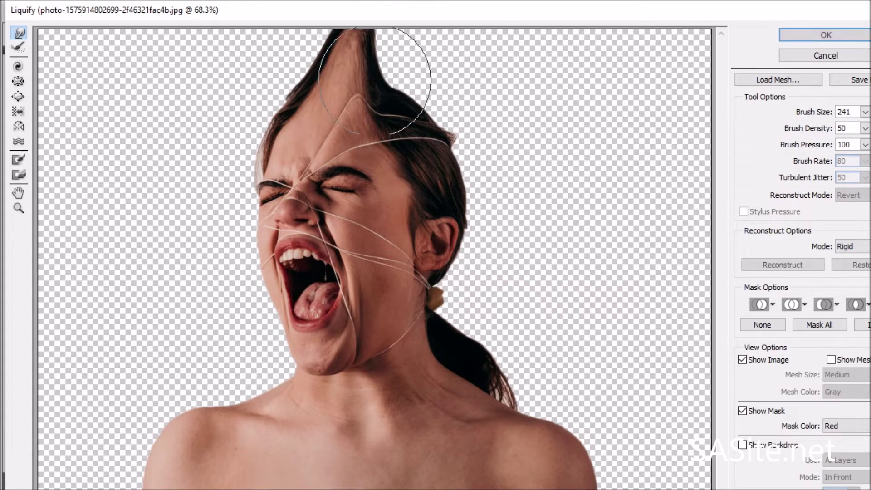
{"action": "left_click_drag", "start_coordinate": [422, 105], "coordinate": [544, 93]}
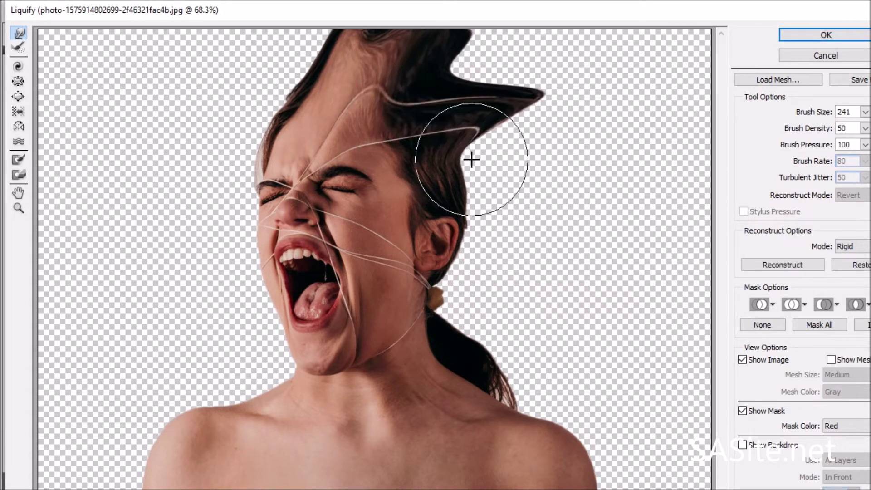
{"action": "left_click_drag", "start_coordinate": [445, 231], "coordinate": [576, 224]}
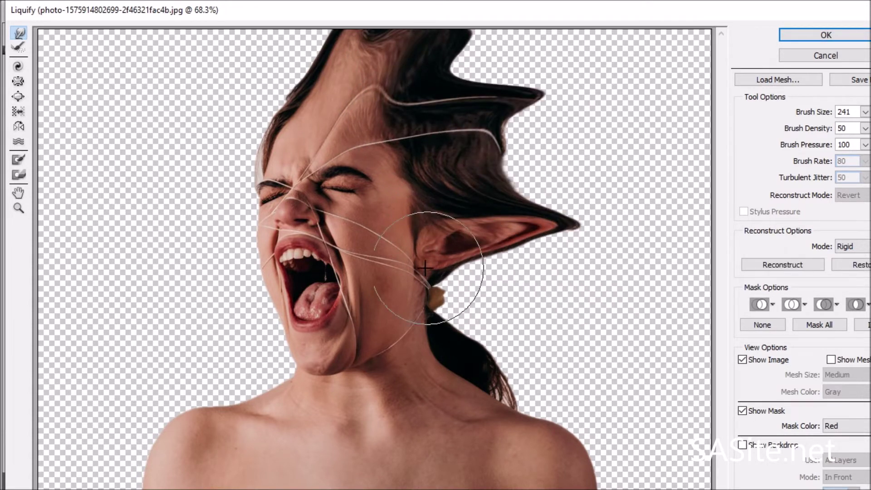
{"action": "left_click_drag", "start_coordinate": [433, 275], "coordinate": [545, 369]}
{"action": "mouse_move", "coordinate": [623, 340]}
{"action": "left_mouse_down"}
{"action": "mouse_move", "coordinate": [581, 404]}
{"action": "mouse_move", "coordinate": [649, 334]}
{"action": "left_mouse_up"}
{"action": "mouse_move", "coordinate": [593, 455]}
{"action": "left_mouse_down"}
{"action": "mouse_move", "coordinate": [667, 374]}
{"action": "mouse_move", "coordinate": [747, 455]}
{"action": "left_mouse_up"}
{"action": "mouse_move", "coordinate": [603, 459]}
{"action": "left_mouse_down"}
{"action": "mouse_move", "coordinate": [737, 470]}
{"action": "mouse_move", "coordinate": [749, 422]}
{"action": "left_mouse_up"}
{"action": "mouse_move", "coordinate": [708, 400]}
{"action": "left_mouse_down"}
{"action": "mouse_move", "coordinate": [737, 334]}
{"action": "mouse_move", "coordinate": [704, 298]}
{"action": "mouse_move", "coordinate": [677, 363]}
{"action": "mouse_move", "coordinate": [757, 191]}
{"action": "left_mouse_up"}
{"action": "left_click_drag", "start_coordinate": [454, 345], "coordinate": [698, 204]}
{"action": "mouse_move", "coordinate": [522, 318]}
{"action": "left_mouse_down"}
{"action": "mouse_move", "coordinate": [684, 272]}
{"action": "mouse_move", "coordinate": [534, 167]}
{"action": "mouse_move", "coordinate": [581, 200]}
{"action": "left_mouse_up"}
Streak the ear-side and top hair up and right into wavy strands.
{"action": "left_click_drag", "start_coordinate": [510, 146], "coordinate": [675, 159]}
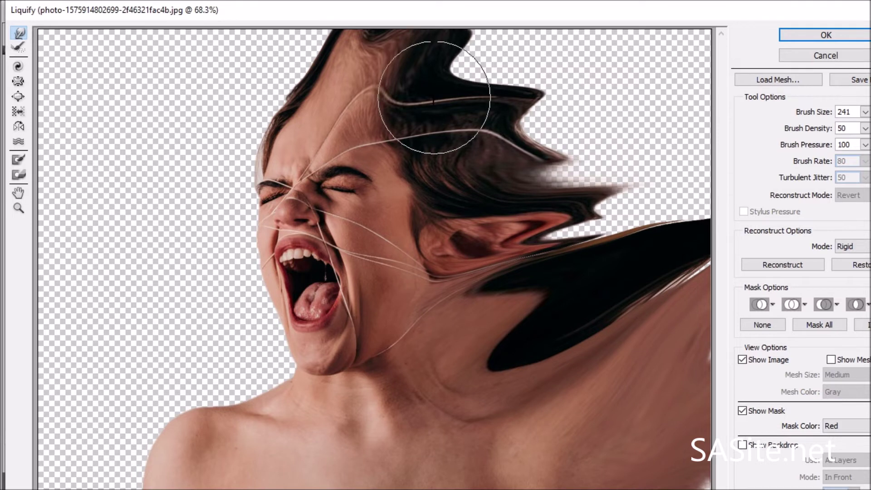
{"action": "left_click_drag", "start_coordinate": [424, 77], "coordinate": [481, 63]}
{"action": "left_click_drag", "start_coordinate": [454, 145], "coordinate": [567, 36]}
{"action": "left_click_drag", "start_coordinate": [512, 113], "coordinate": [627, 41]}
{"action": "left_click_drag", "start_coordinate": [477, 113], "coordinate": [599, 31]}
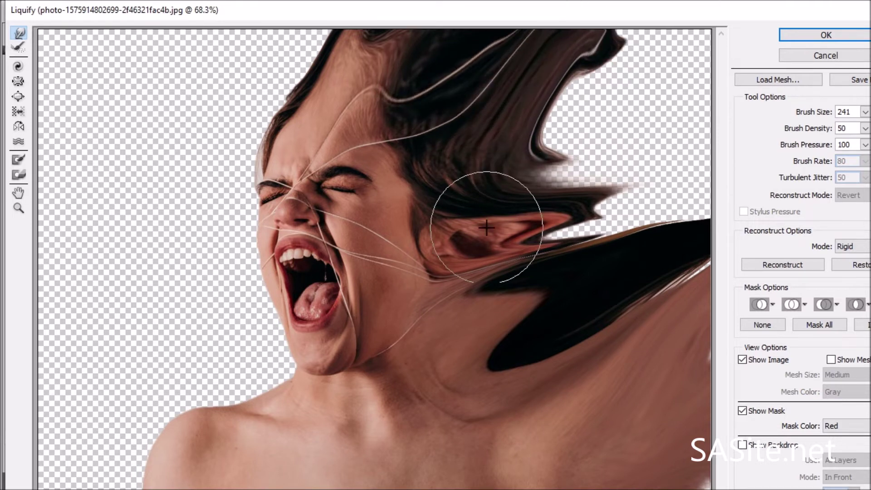
{"action": "left_click_drag", "start_coordinate": [500, 190], "coordinate": [684, 205]}
{"action": "left_click_drag", "start_coordinate": [519, 280], "coordinate": [658, 213]}
{"action": "mouse_move", "coordinate": [581, 207]}
{"action": "left_mouse_down"}
{"action": "mouse_move", "coordinate": [672, 131]}
{"action": "mouse_move", "coordinate": [680, 113]}
{"action": "left_mouse_up"}
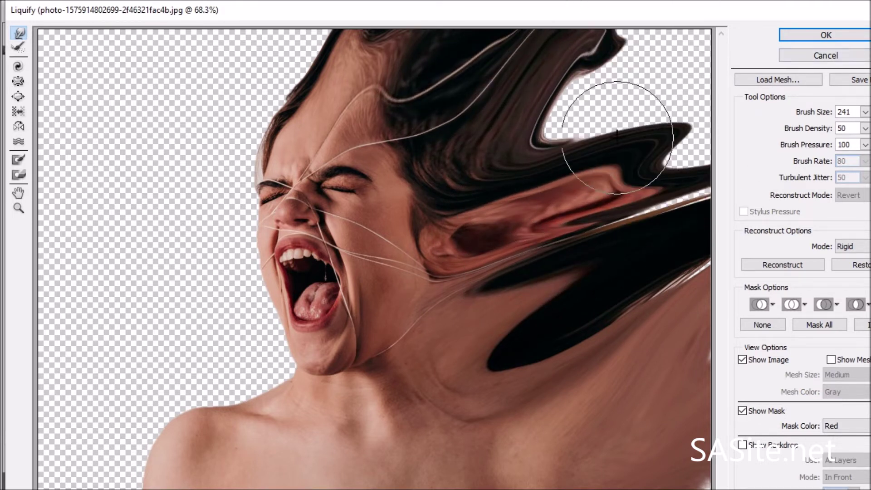
{"action": "left_click_drag", "start_coordinate": [543, 136], "coordinate": [681, 39]}
{"action": "mouse_move", "coordinate": [583, 88]}
{"action": "left_mouse_down"}
{"action": "mouse_move", "coordinate": [681, 77]}
{"action": "mouse_move", "coordinate": [654, 41]}
{"action": "left_mouse_up"}
Fill the top-right corner and right edge with dark hair and reshape the lower-right blob.
{"action": "left_click_drag", "start_coordinate": [627, 73], "coordinate": [699, 36]}
{"action": "left_click_drag", "start_coordinate": [617, 104], "coordinate": [711, 55]}
{"action": "left_click_drag", "start_coordinate": [635, 163], "coordinate": [710, 104]}
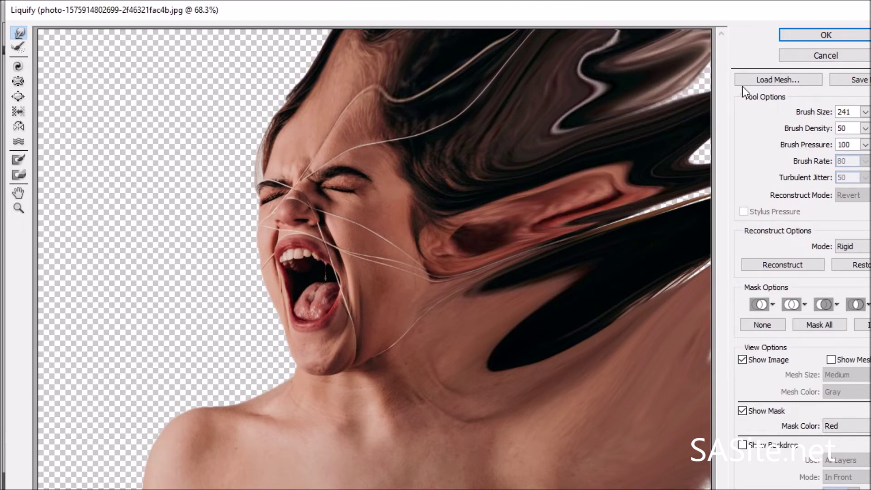
{"action": "left_click_drag", "start_coordinate": [662, 145], "coordinate": [715, 126]}
{"action": "left_click_drag", "start_coordinate": [635, 68], "coordinate": [708, 104]}
{"action": "left_click_drag", "start_coordinate": [654, 140], "coordinate": [711, 209]}
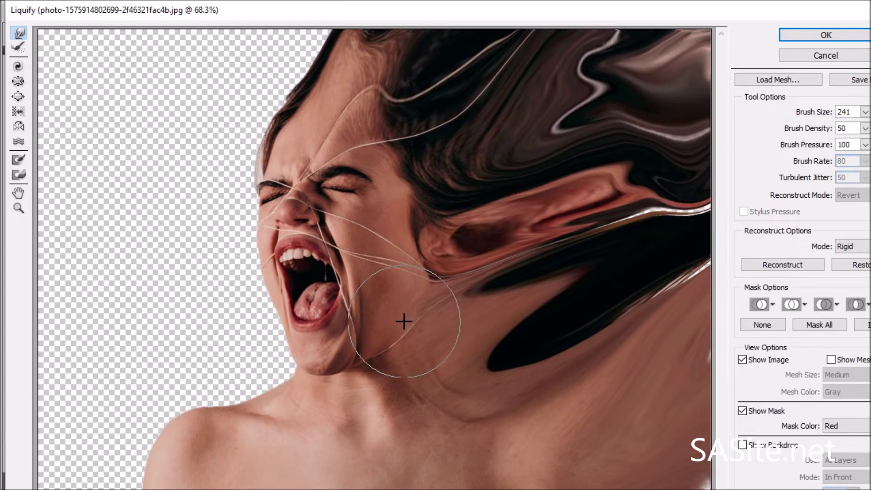
{"action": "mouse_move", "coordinate": [547, 283]}
{"action": "left_mouse_down"}
{"action": "mouse_move", "coordinate": [522, 372]}
{"action": "mouse_move", "coordinate": [556, 325]}
{"action": "mouse_move", "coordinate": [667, 291]}
{"action": "left_mouse_up"}
{"action": "left_click_drag", "start_coordinate": [626, 359], "coordinate": [698, 453]}
Wave the top-left hair out toward the left edge and apply the Liquify warp.
{"action": "mouse_move", "coordinate": [286, 64]}
{"action": "left_mouse_down"}
{"action": "mouse_move", "coordinate": [250, 49]}
{"action": "mouse_move", "coordinate": [200, 68]}
{"action": "mouse_move", "coordinate": [64, 18]}
{"action": "left_mouse_up"}
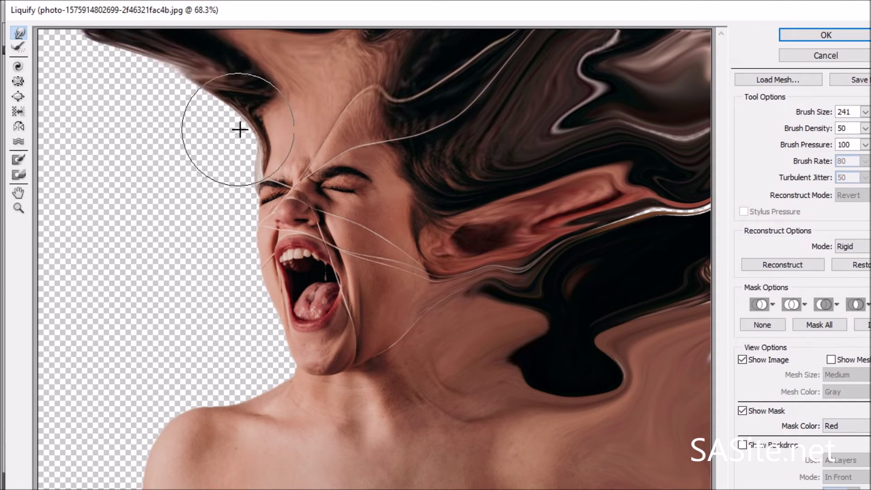
{"action": "left_click_drag", "start_coordinate": [241, 130], "coordinate": [73, 98]}
{"action": "left_click_drag", "start_coordinate": [213, 97], "coordinate": [123, 123]}
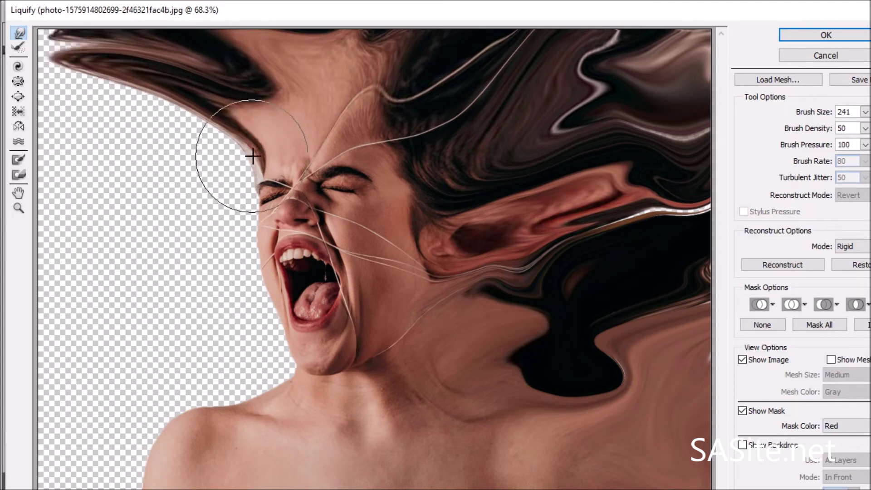
{"action": "left_click_drag", "start_coordinate": [252, 155], "coordinate": [35, 95]}
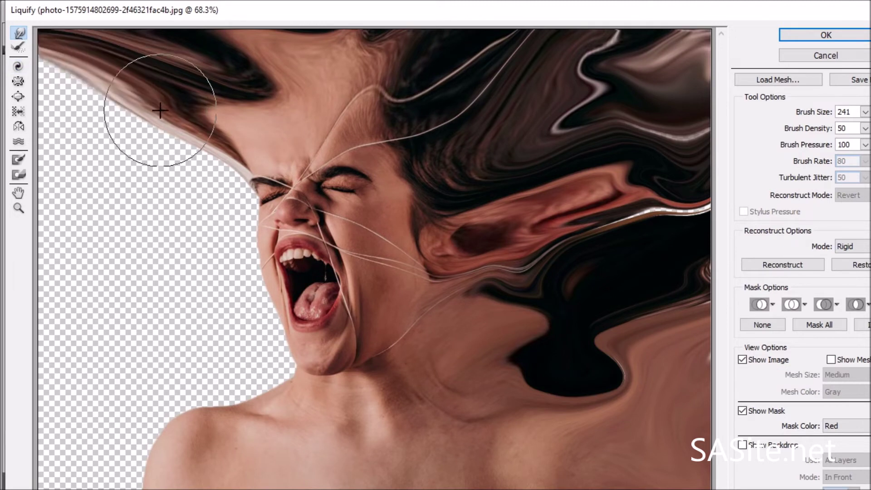
{"action": "left_click_drag", "start_coordinate": [156, 107], "coordinate": [43, 119]}
{"action": "left_click_drag", "start_coordinate": [86, 88], "coordinate": [45, 68]}
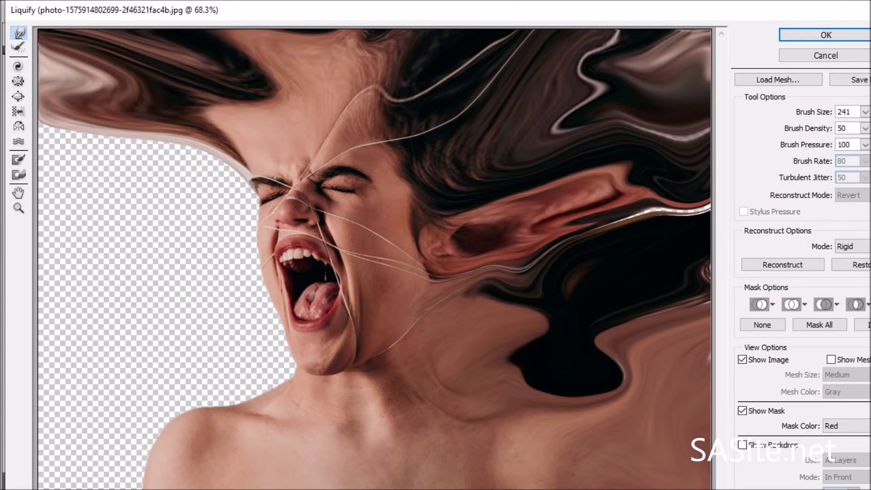
{"action": "left_click", "coordinate": [805, 34]}
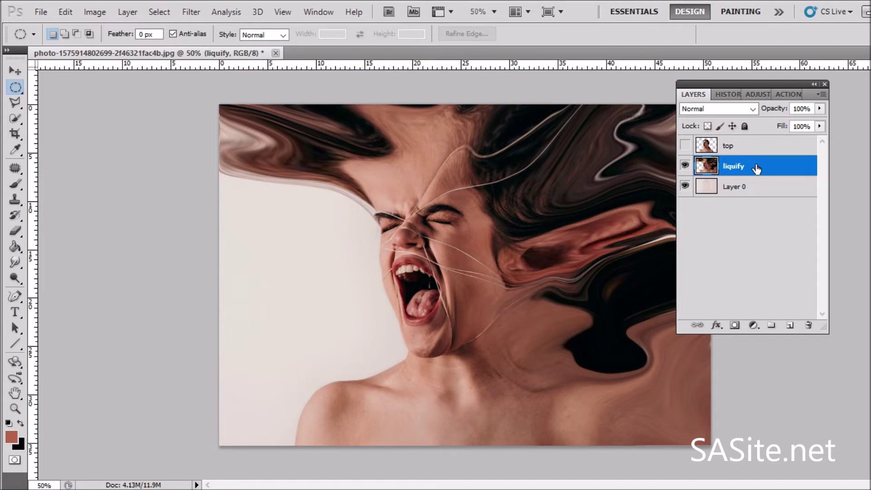
Hide the liquify layer behind a black mask, then show and select the top layer.
{"action": "left_click", "coordinate": [735, 325], "text": "alt"}
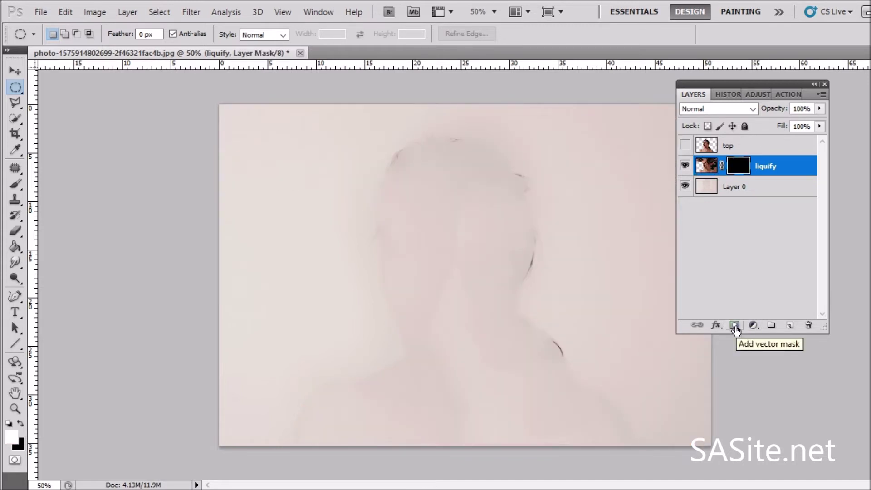
{"action": "left_click", "coordinate": [684, 145]}
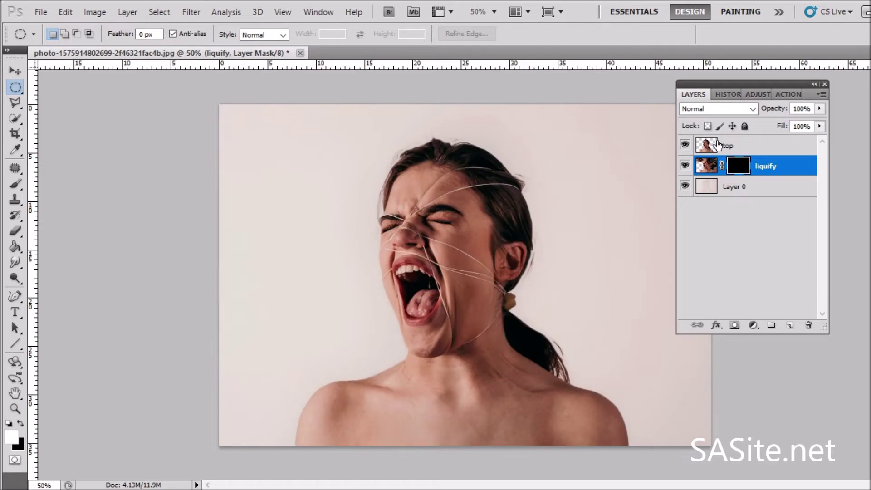
{"action": "left_click", "coordinate": [738, 146]}
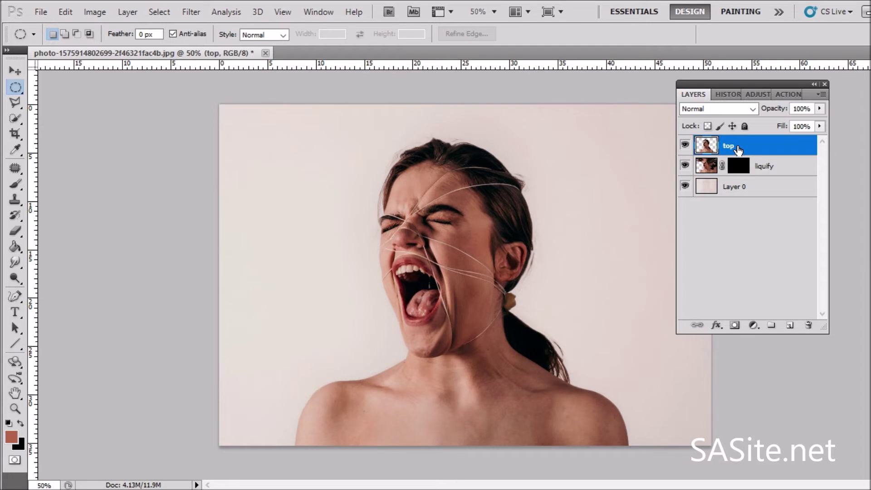
Add a white mask to the top layer and load the scattered 59 px Brush preset.
{"action": "left_click", "coordinate": [735, 325]}
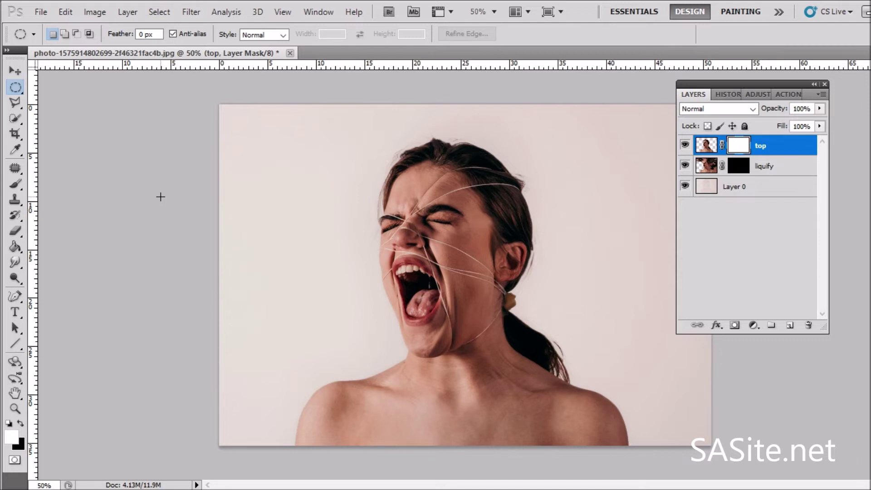
{"action": "left_click", "coordinate": [15, 185]}
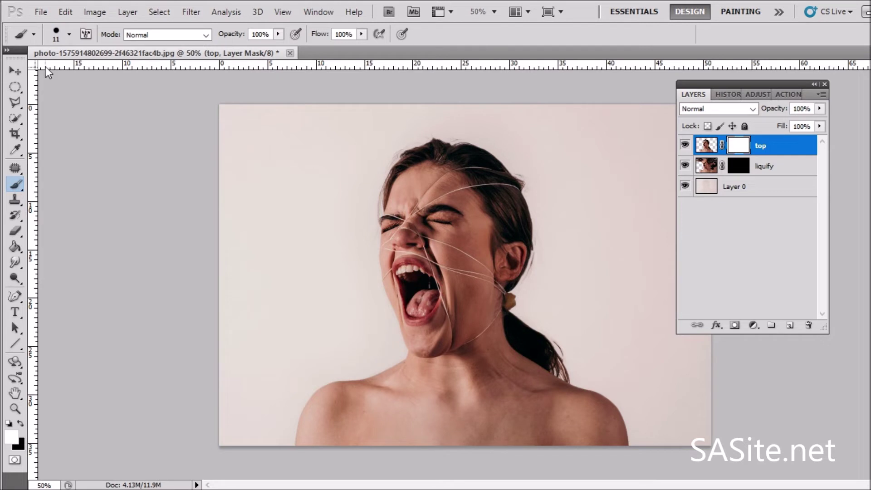
{"action": "left_click", "coordinate": [69, 37]}
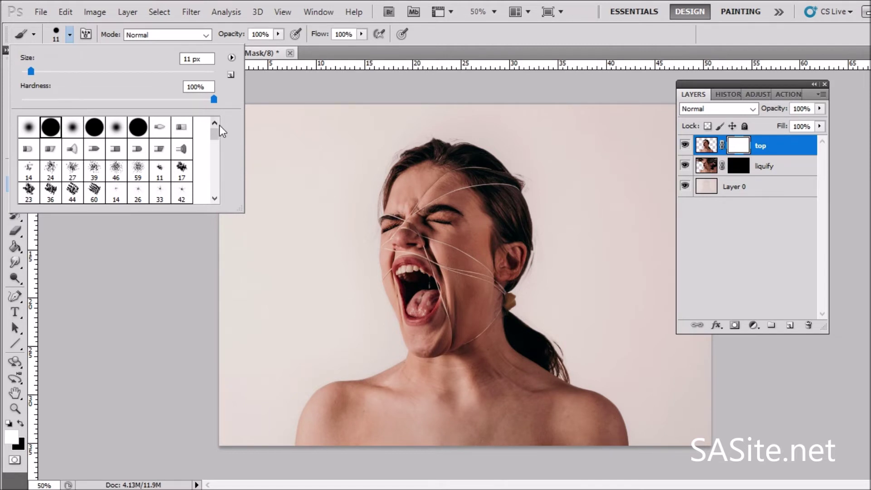
{"action": "mouse_move", "coordinate": [212, 142]}
{"action": "left_mouse_down"}
{"action": "mouse_move", "coordinate": [213, 178]}
{"action": "mouse_move", "coordinate": [211, 123]}
{"action": "left_mouse_up"}
{"action": "left_click", "coordinate": [138, 171]}
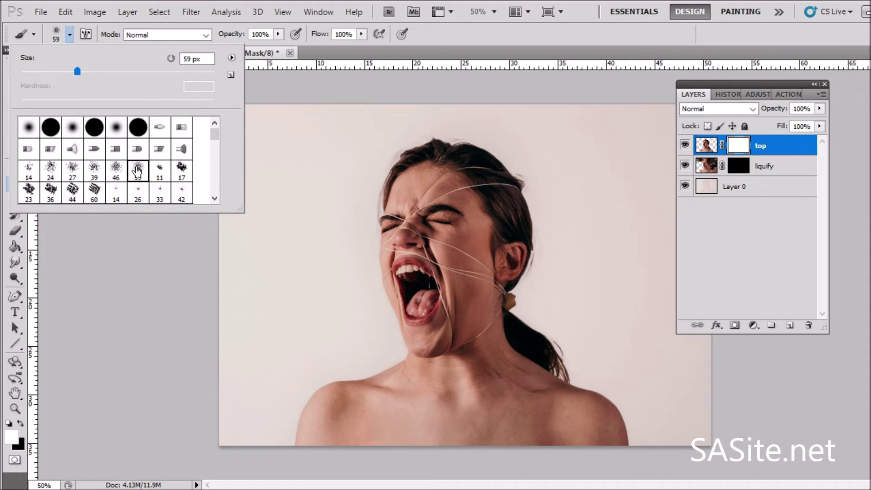
{"action": "double_click", "coordinate": [137, 170]}
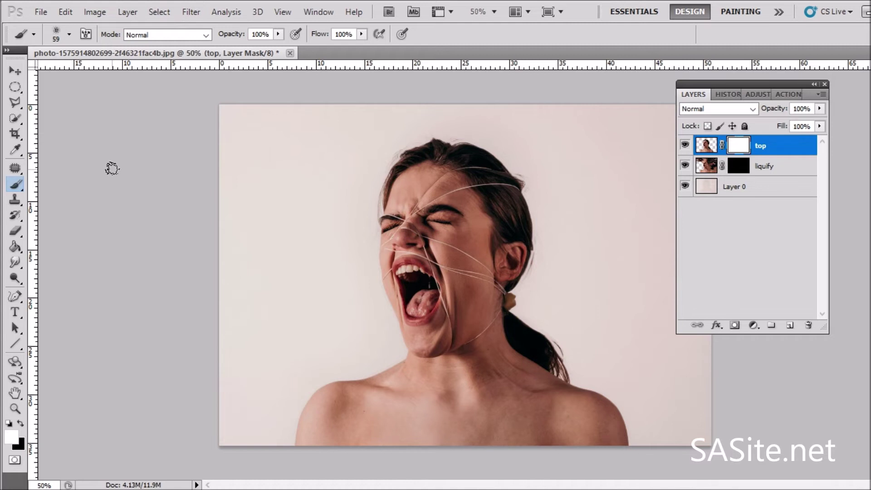
Paint black on the top layer's mask to break up the left hairline.
{"action": "left_click", "coordinate": [706, 145]}
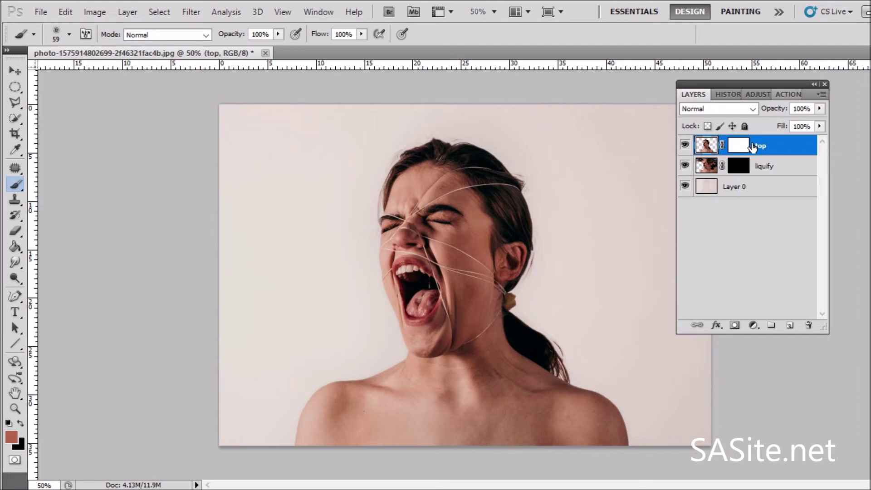
{"action": "left_click", "coordinate": [739, 146]}
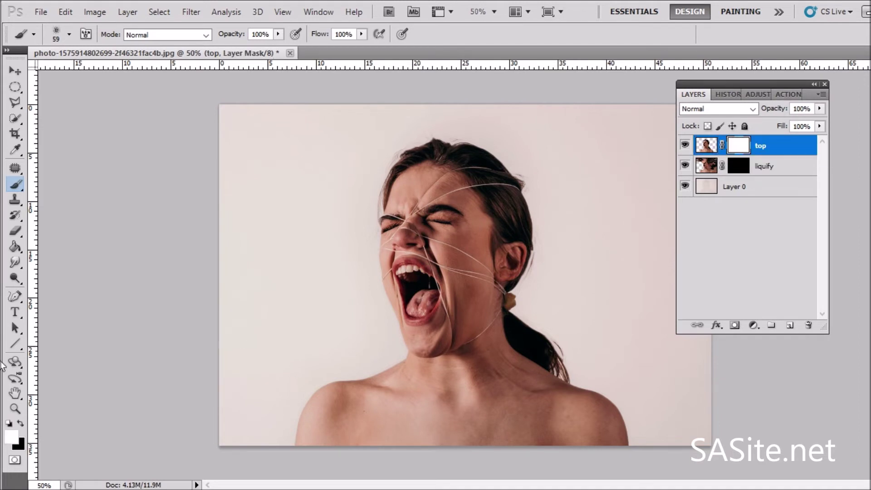
{"action": "left_click", "coordinate": [17, 423]}
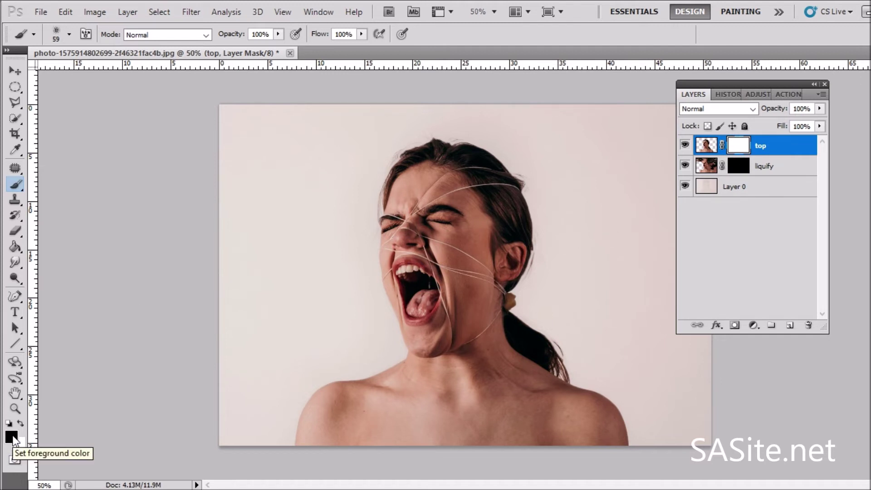
{"action": "left_click", "coordinate": [381, 205]}
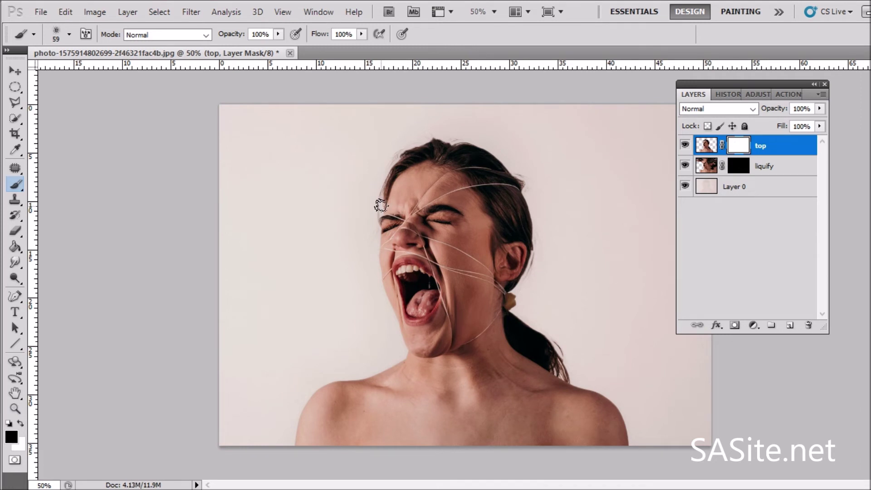
{"action": "left_click_drag", "start_coordinate": [385, 194], "coordinate": [391, 163]}
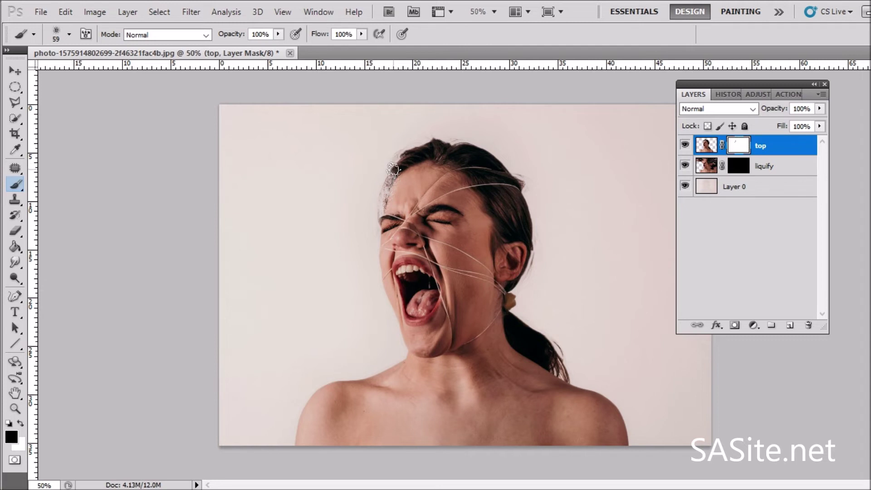
{"action": "left_click_drag", "start_coordinate": [392, 163], "coordinate": [402, 168]}
Enlarge the scatter brush to 74 px and scatter away hair along the top of the head.
{"action": "left_click", "coordinate": [70, 35]}
{"action": "left_click", "coordinate": [92, 71]}
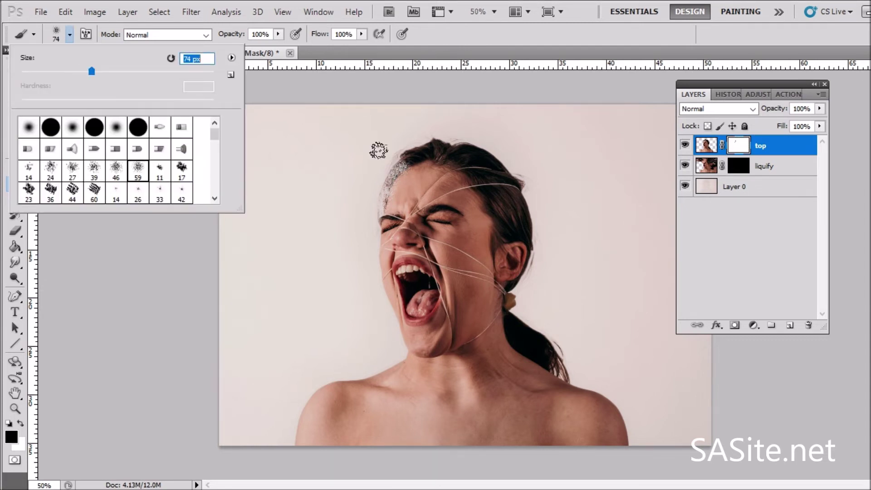
{"action": "left_click", "coordinate": [411, 154]}
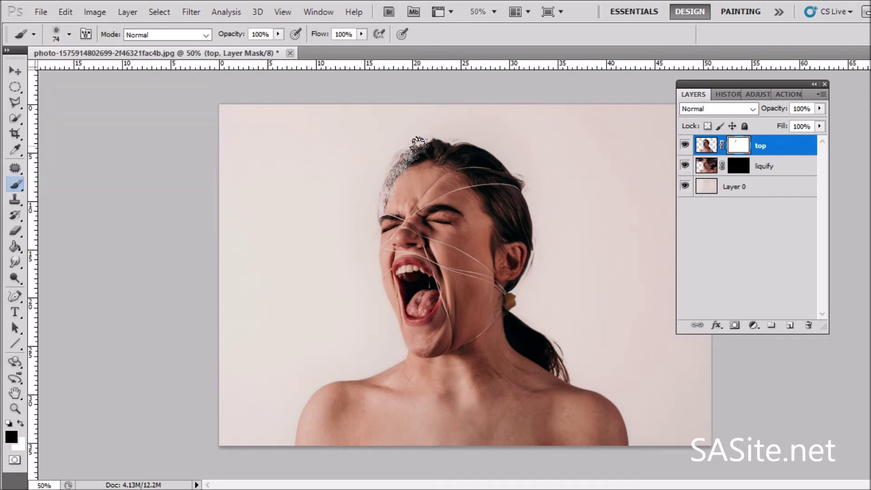
{"action": "mouse_move", "coordinate": [416, 143]}
{"action": "left_mouse_down"}
{"action": "mouse_move", "coordinate": [439, 142]}
{"action": "mouse_move", "coordinate": [519, 194]}
{"action": "mouse_move", "coordinate": [617, 411]}
{"action": "left_mouse_up"}
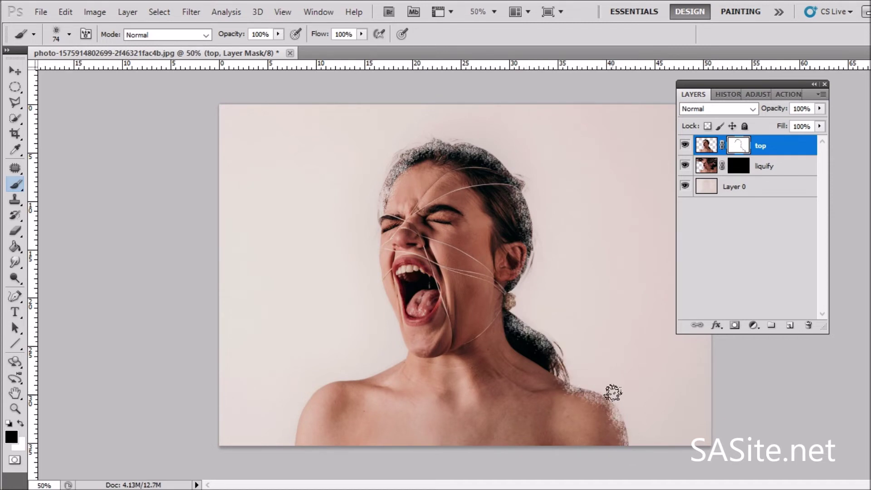
Enlarge the brush to 143 px and make the liquify layer active.
{"action": "left_click", "coordinate": [57, 34]}
{"action": "left_click_drag", "start_coordinate": [90, 70], "coordinate": [127, 67]}
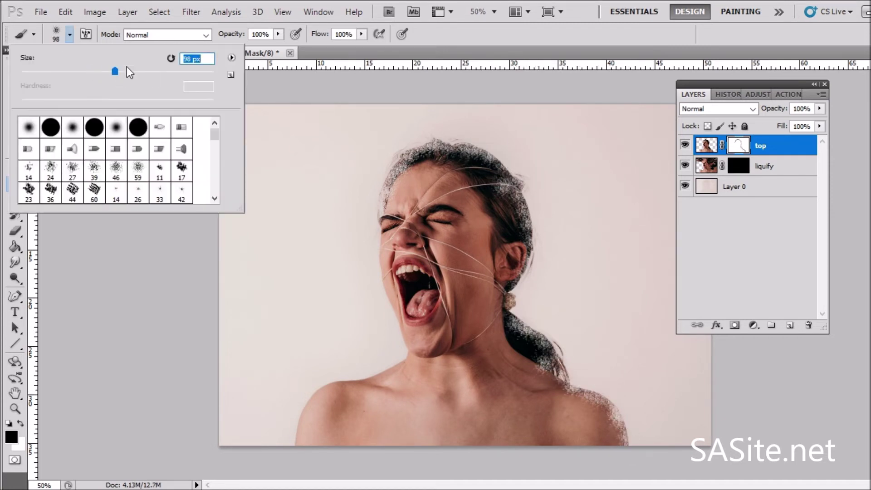
{"action": "key", "text": "Return"}
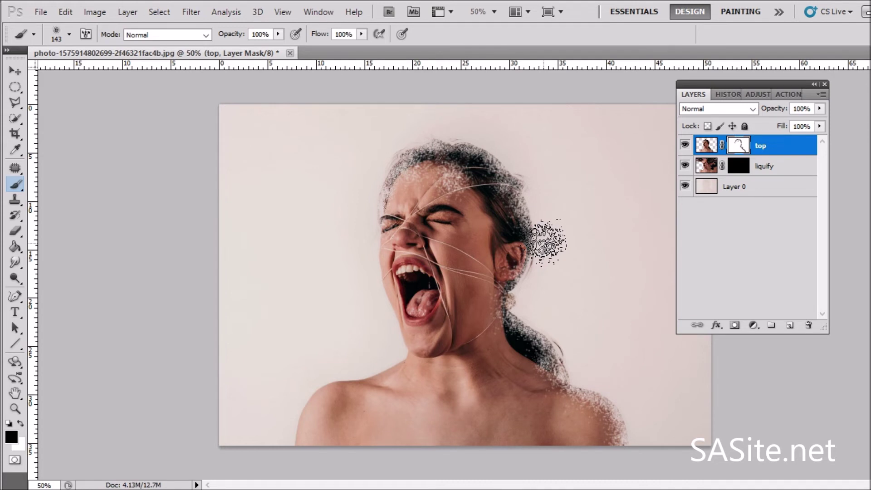
{"action": "left_click", "coordinate": [779, 169]}
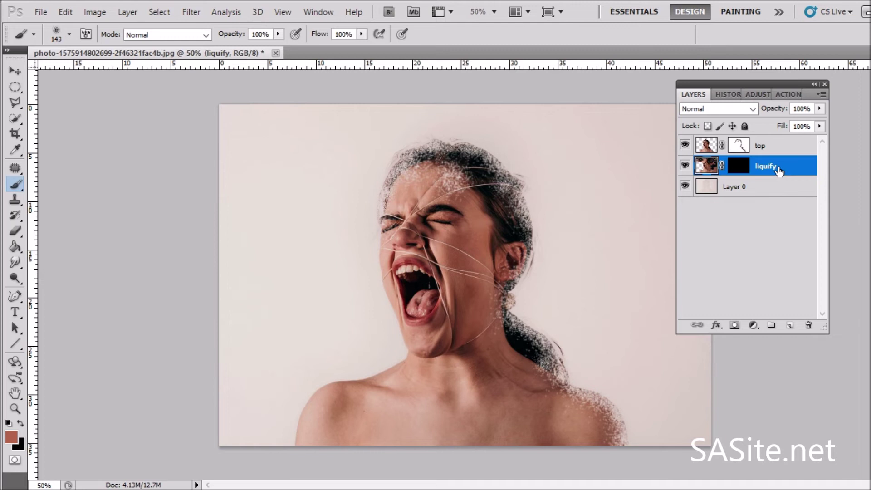
Target the liquify mask in white with the 63 scatter brush at 187 px.
{"action": "left_click", "coordinate": [737, 171]}
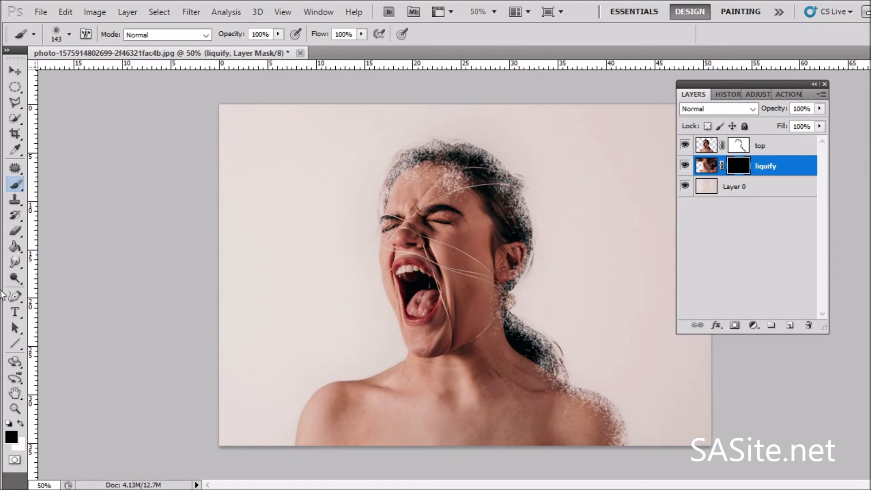
{"action": "left_click", "coordinate": [20, 424]}
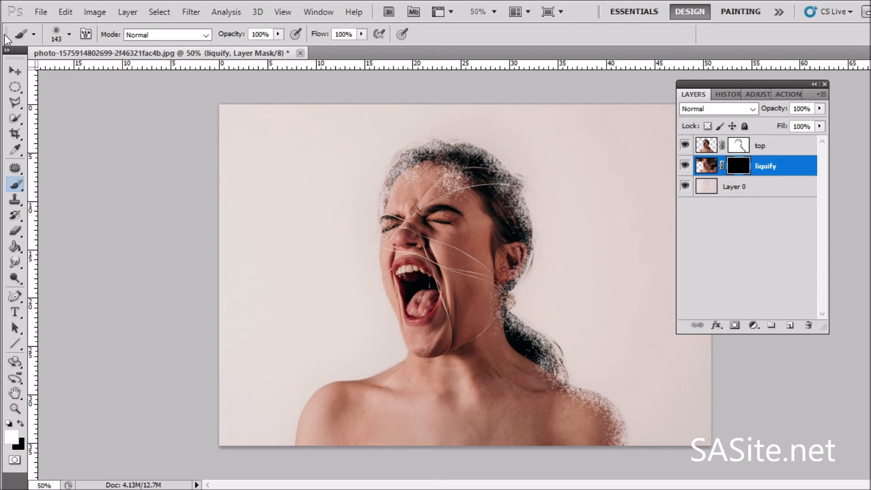
{"action": "left_click", "coordinate": [69, 35]}
{"action": "scroll", "coordinate": [190, 183], "scroll_direction": "down", "scroll_amount": 1}
{"action": "scroll", "coordinate": [188, 181], "scroll_direction": "down", "scroll_amount": 1}
{"action": "scroll", "coordinate": [188, 181], "scroll_direction": "down", "scroll_amount": 1}
{"action": "left_click", "coordinate": [94, 181]}
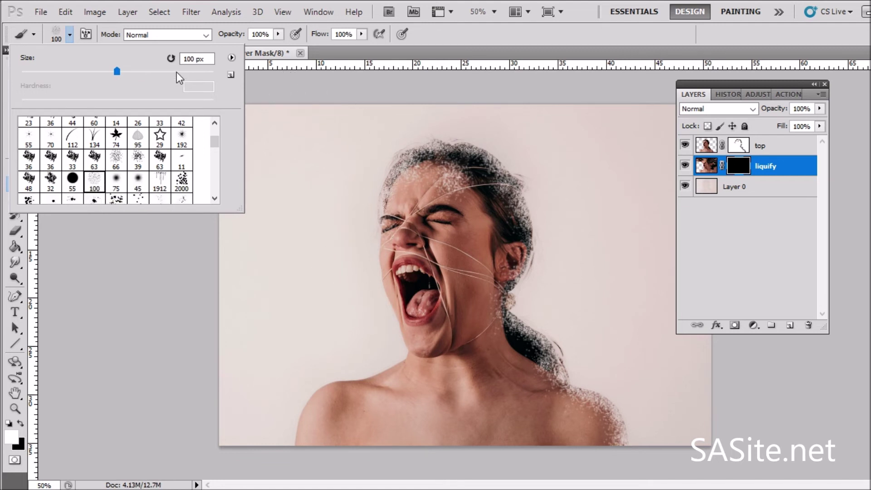
{"action": "left_click_drag", "start_coordinate": [146, 75], "coordinate": [160, 70]}
{"action": "left_click", "coordinate": [396, 89]}
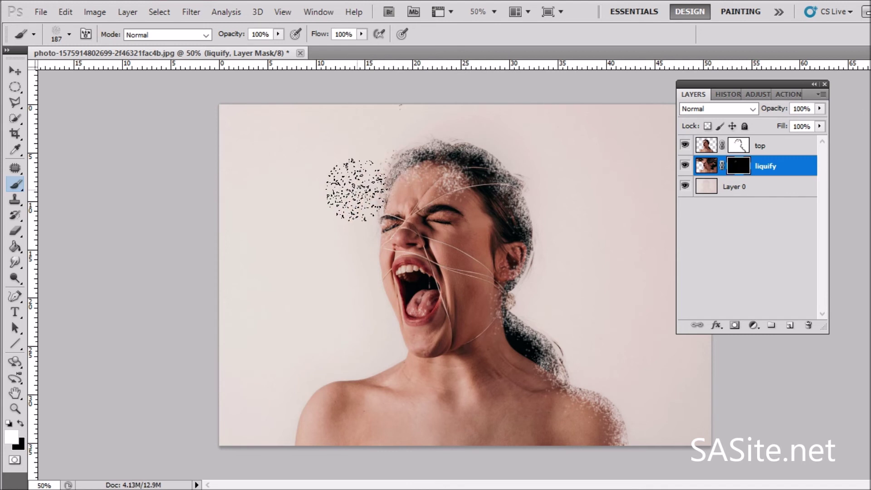
Spray particles around the left hairline, above the head, and right of the neck.
{"action": "left_click_drag", "start_coordinate": [356, 190], "coordinate": [377, 156]}
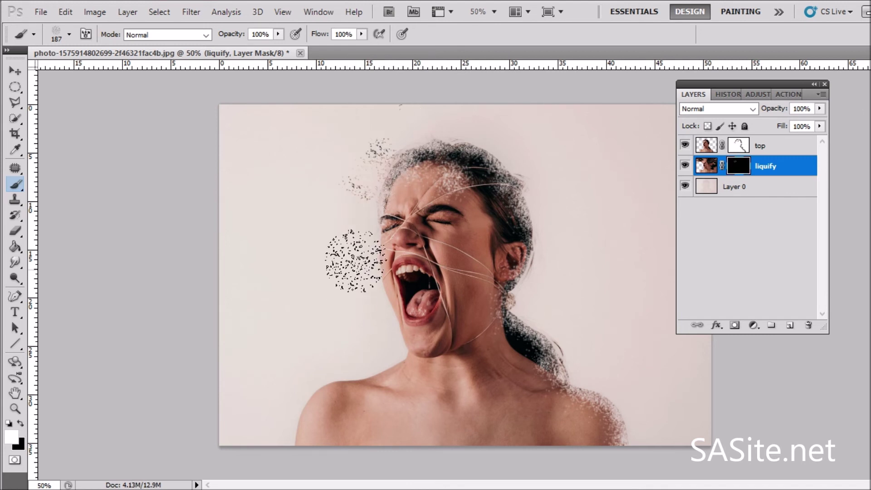
{"action": "left_click_drag", "start_coordinate": [349, 188], "coordinate": [349, 147]}
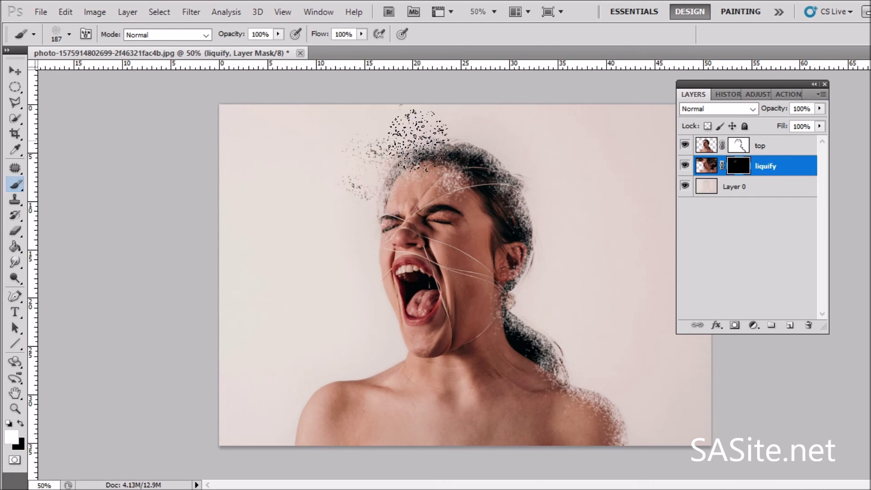
{"action": "mouse_move", "coordinate": [409, 134]}
{"action": "left_mouse_down"}
{"action": "mouse_move", "coordinate": [508, 161]}
{"action": "mouse_move", "coordinate": [358, 218]}
{"action": "mouse_move", "coordinate": [354, 125]}
{"action": "left_mouse_up"}
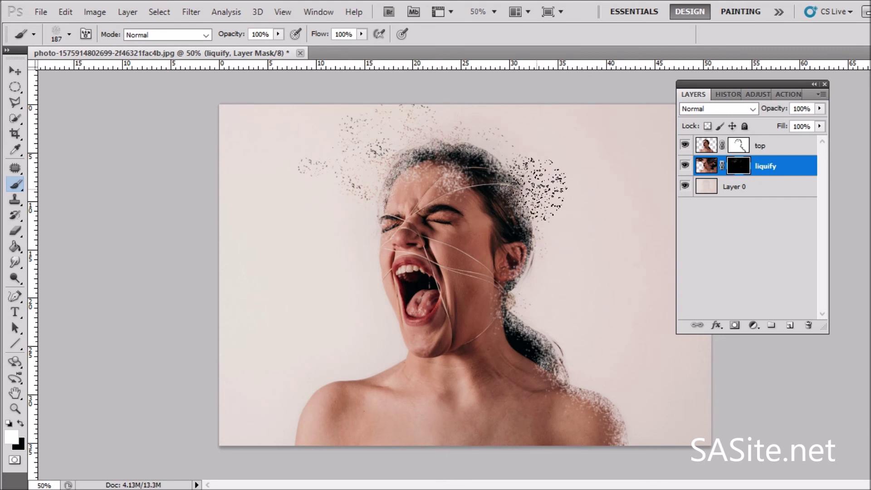
{"action": "left_click_drag", "start_coordinate": [622, 436], "coordinate": [547, 216]}
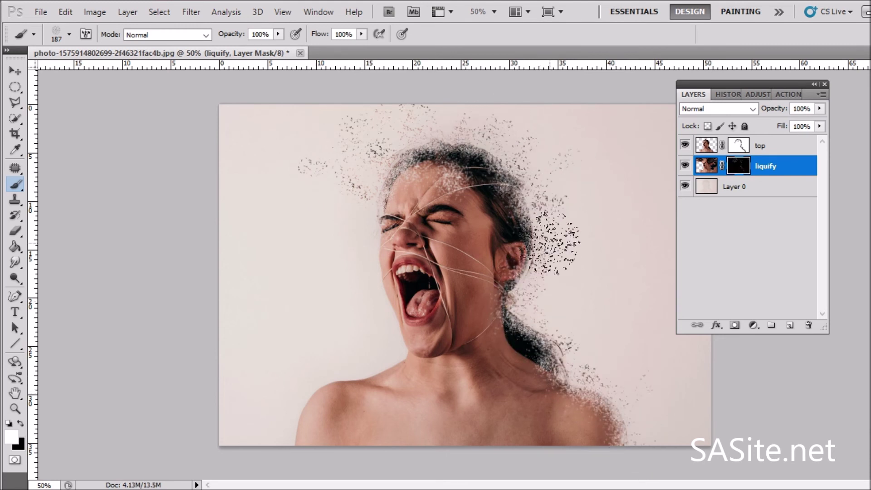
{"action": "left_click_drag", "start_coordinate": [515, 116], "coordinate": [311, 107]}
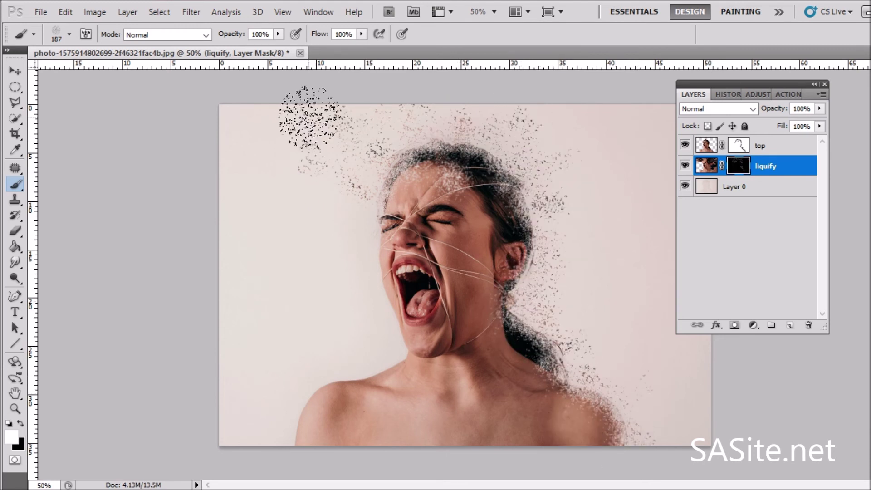
Enlarge the brush to 331 px and spray large particles beside the neck, shoulder and above the head.
{"action": "left_click", "coordinate": [69, 34]}
{"action": "left_click_drag", "start_coordinate": [142, 71], "coordinate": [169, 71]}
{"action": "left_click_drag", "start_coordinate": [559, 127], "coordinate": [635, 399]}
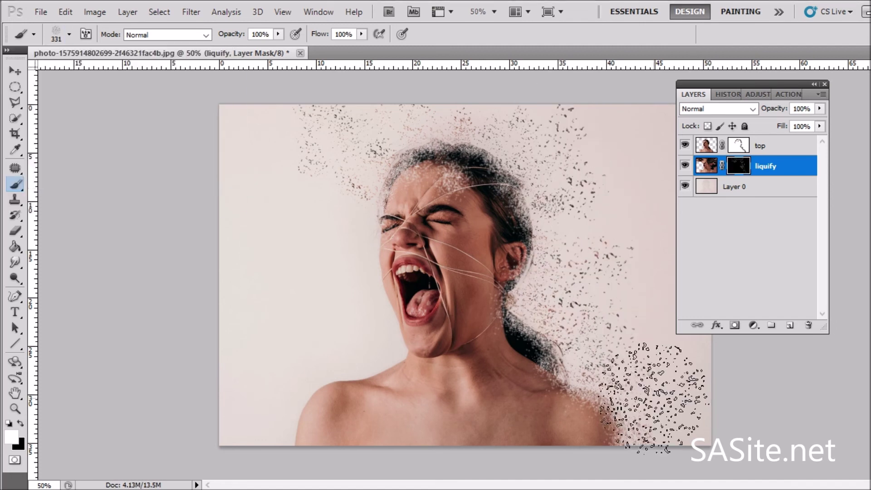
{"action": "mouse_move", "coordinate": [313, 175]}
{"action": "left_mouse_down"}
{"action": "mouse_move", "coordinate": [599, 336]}
{"action": "mouse_move", "coordinate": [500, 113]}
{"action": "mouse_move", "coordinate": [290, 186]}
{"action": "mouse_move", "coordinate": [608, 340]}
{"action": "mouse_move", "coordinate": [282, 182]}
{"action": "mouse_move", "coordinate": [399, 125]}
{"action": "mouse_move", "coordinate": [609, 222]}
{"action": "mouse_move", "coordinate": [538, 254]}
{"action": "mouse_move", "coordinate": [562, 331]}
{"action": "left_mouse_up"}
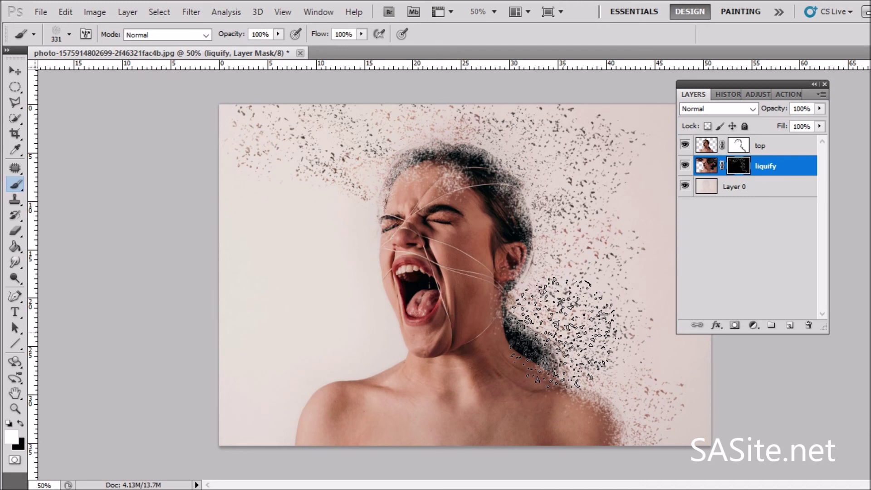
Reselect the particle cluster near the neck and move it up beside the head.
{"action": "key", "text": "ctrl+d"}
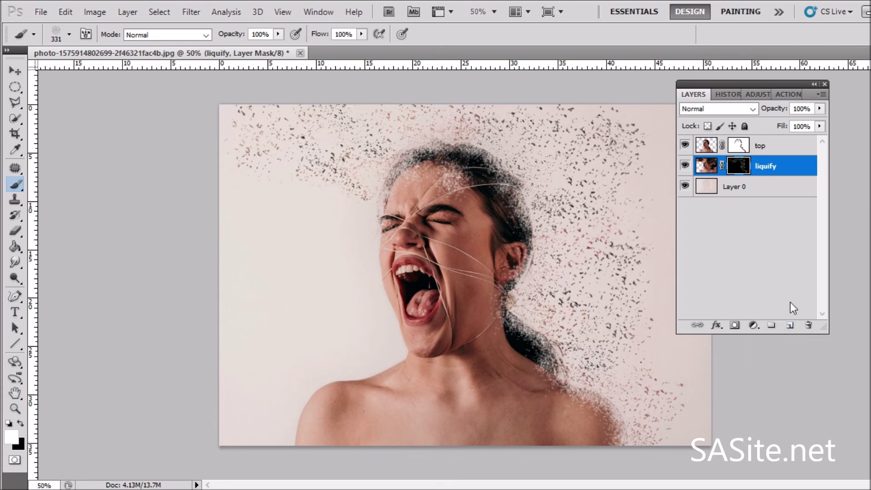
{"action": "key", "text": "ctrl+shift+d"}
{"action": "left_click_drag", "start_coordinate": [603, 363], "coordinate": [604, 207]}
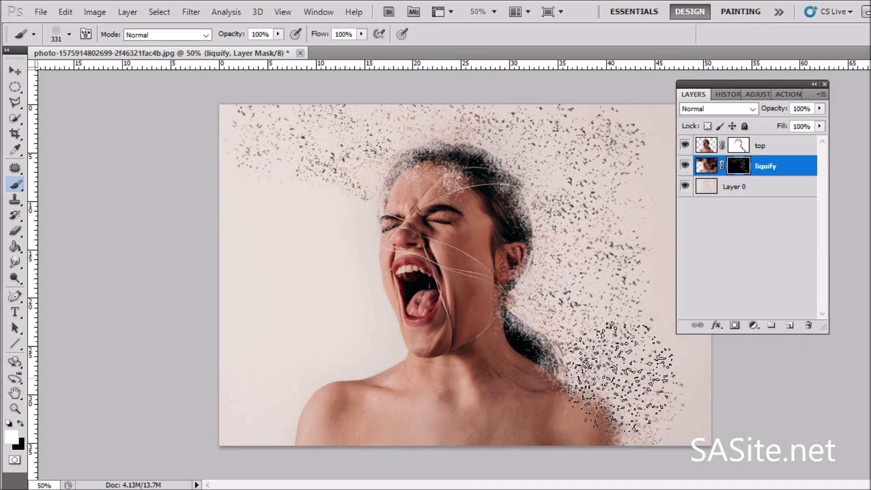
{"action": "key", "text": "ctrl+d"}
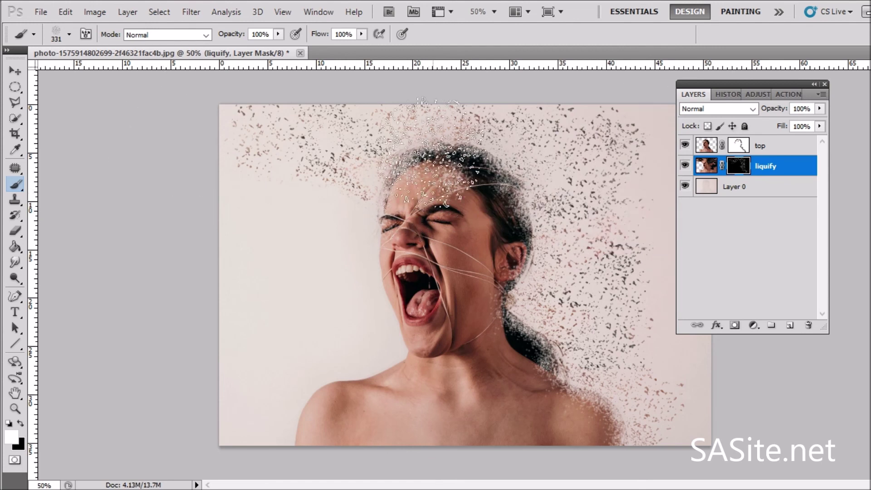
Resize the scatter brush to 137 px, then to 184 px.
{"action": "left_click", "coordinate": [69, 34]}
{"action": "left_click", "coordinate": [189, 182]}
{"action": "key", "text": "Return"}
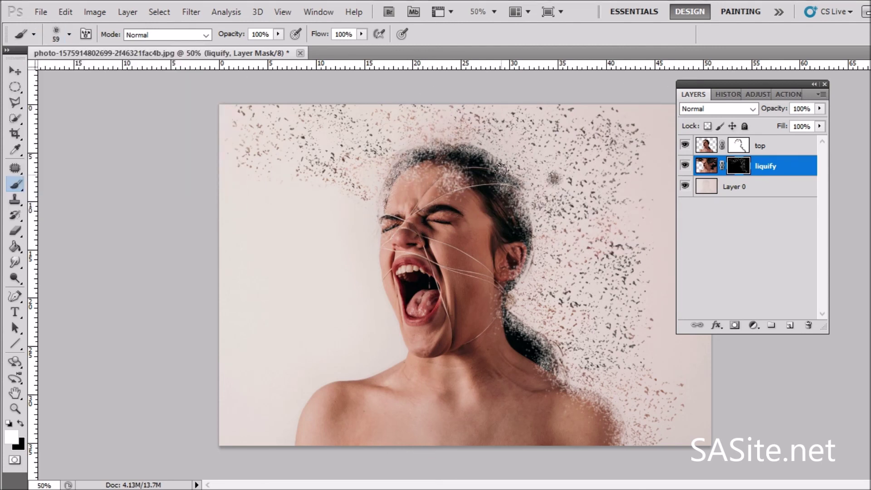
{"action": "left_click", "coordinate": [69, 34]}
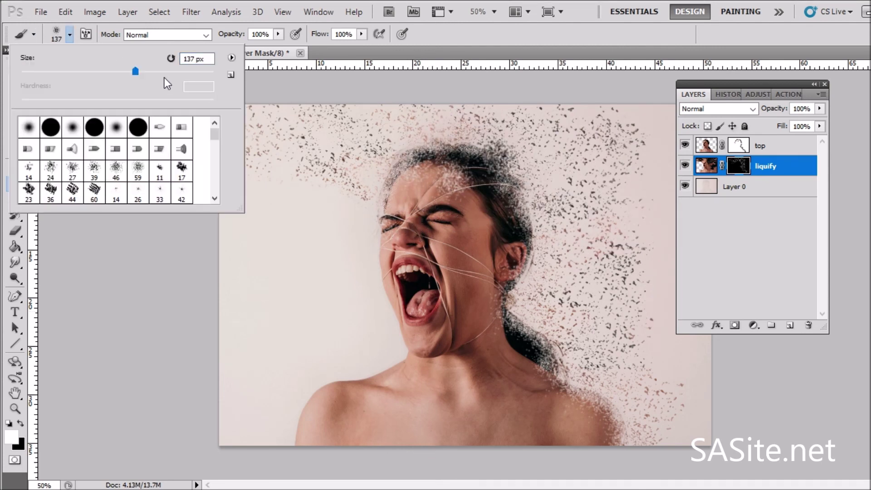
{"action": "key", "text": "Return"}
Stamp dense particle clusters above the hair, along the neck, over the shoulder and upper-left hair.
{"action": "left_click", "coordinate": [538, 227]}
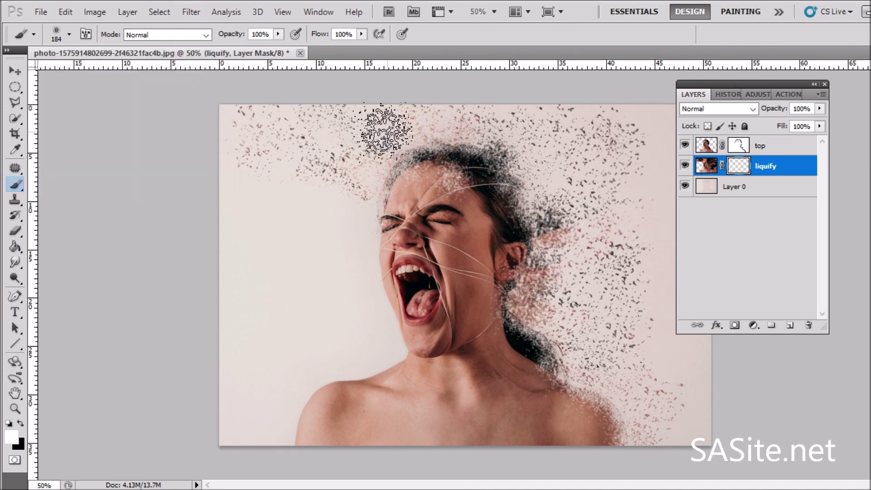
{"action": "left_click", "coordinate": [399, 137]}
{"action": "left_click", "coordinate": [453, 130]}
{"action": "left_click", "coordinate": [602, 413]}
{"action": "left_click", "coordinate": [560, 337]}
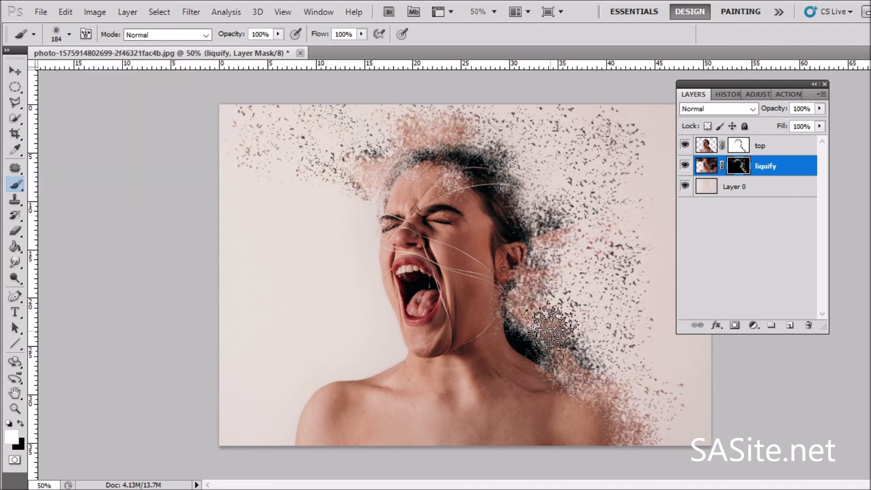
{"action": "left_click", "coordinate": [521, 168]}
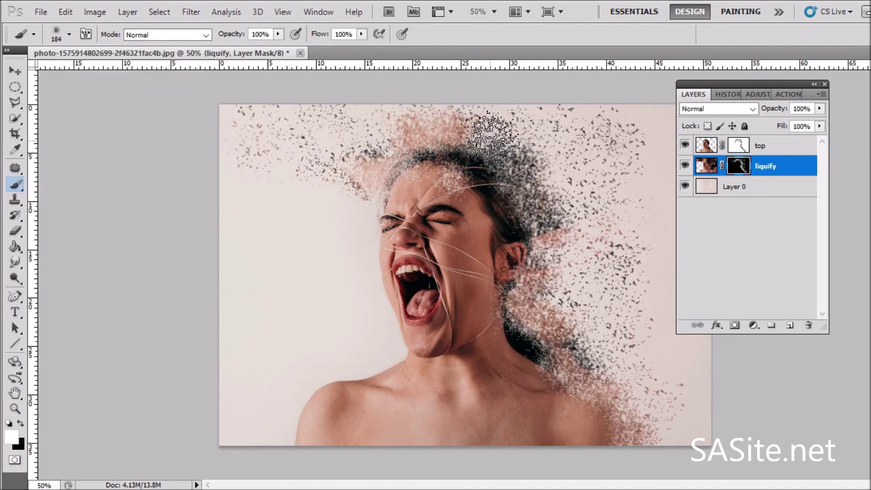
{"action": "left_click", "coordinate": [365, 129]}
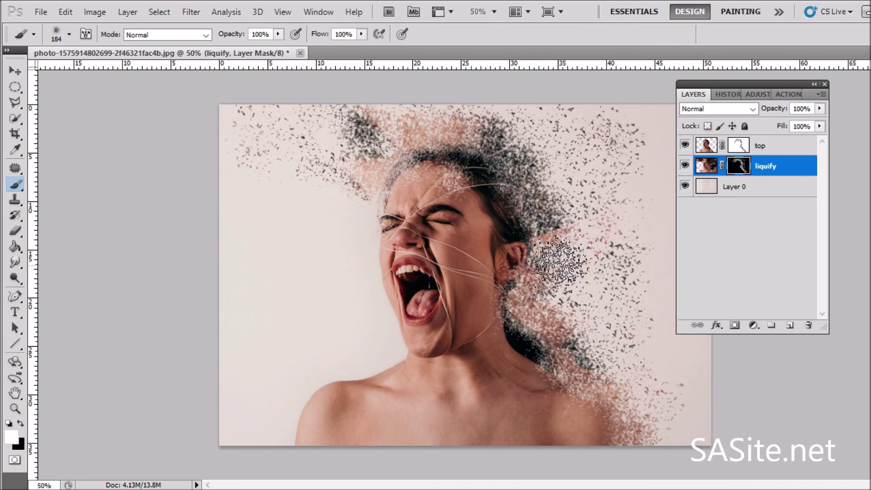